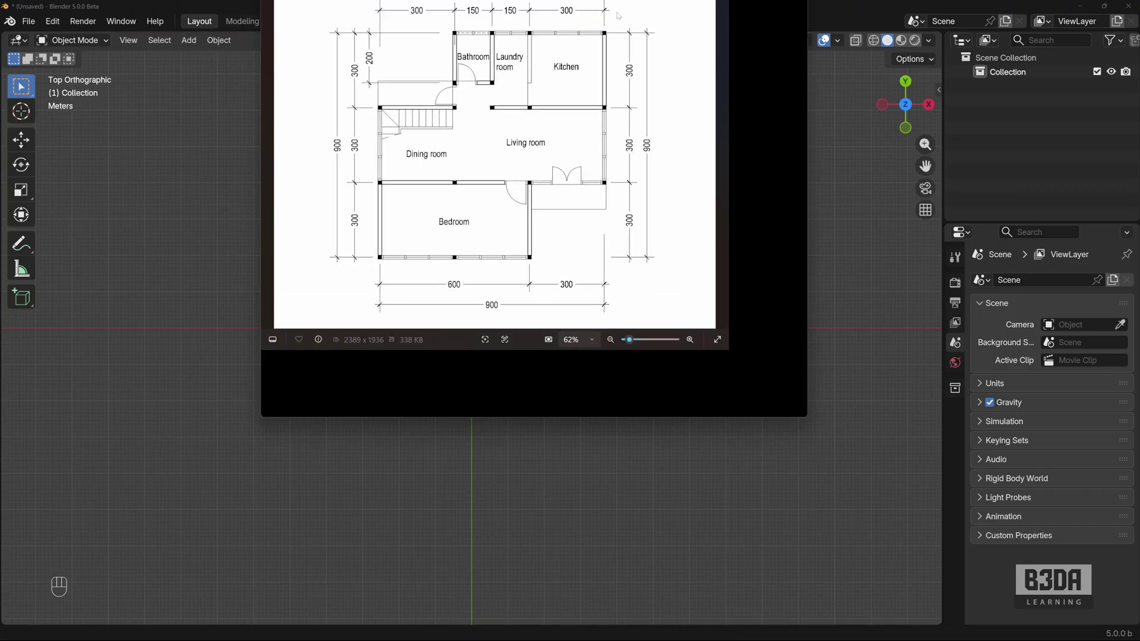
# - Add plan.png as a reference image at the origin and view it from the top
pyautogui.moveTo(559, 0); pyautogui.dragTo(559, 105)
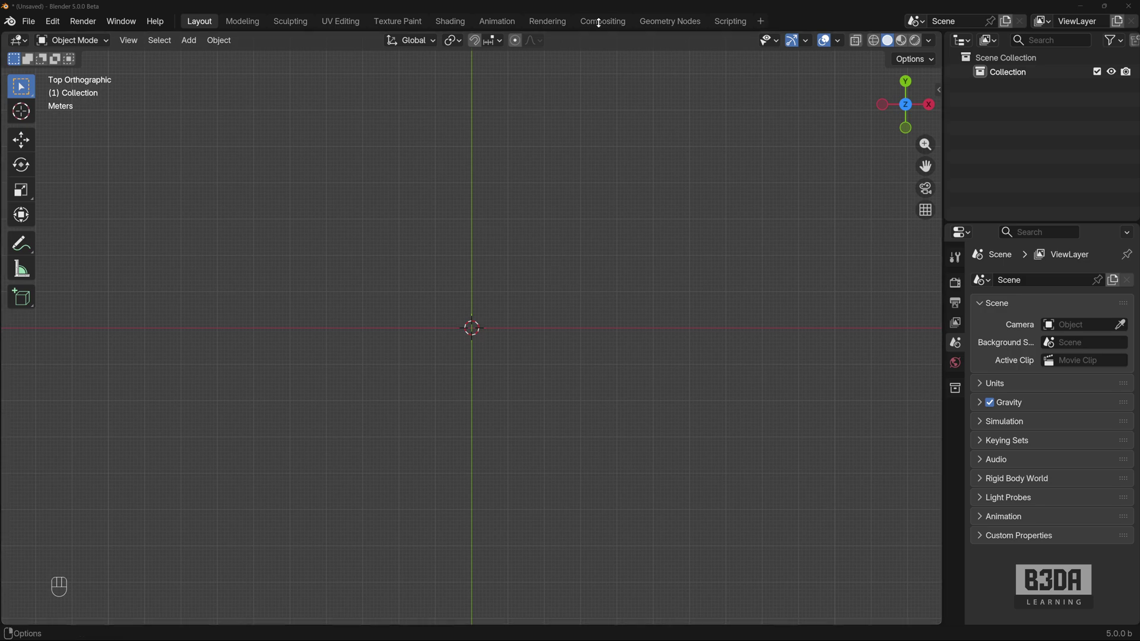
pyautogui.press('shift')
pyautogui.hotkey('shift', 'a')
pyautogui.moveTo(515, 248)
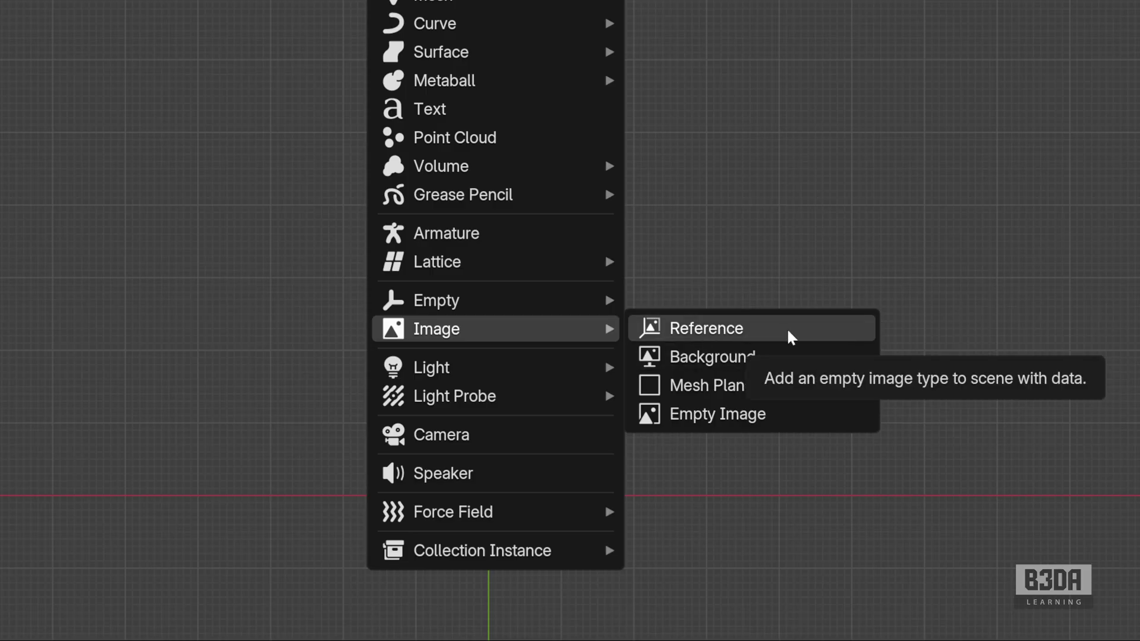
pyautogui.click(792, 338)
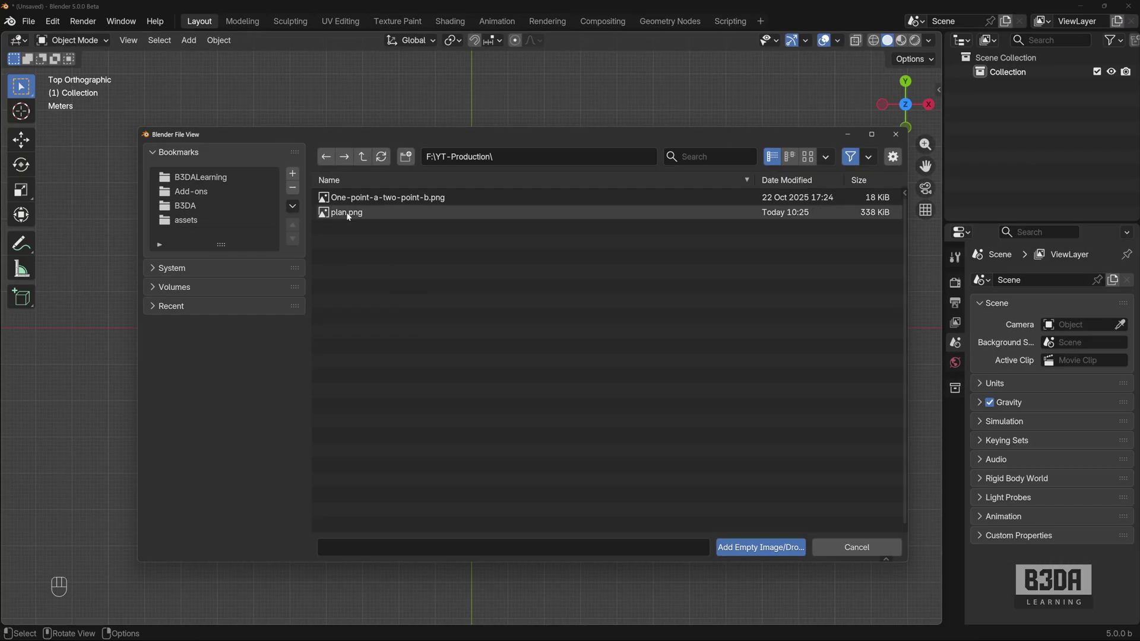
pyautogui.click(246, 270)
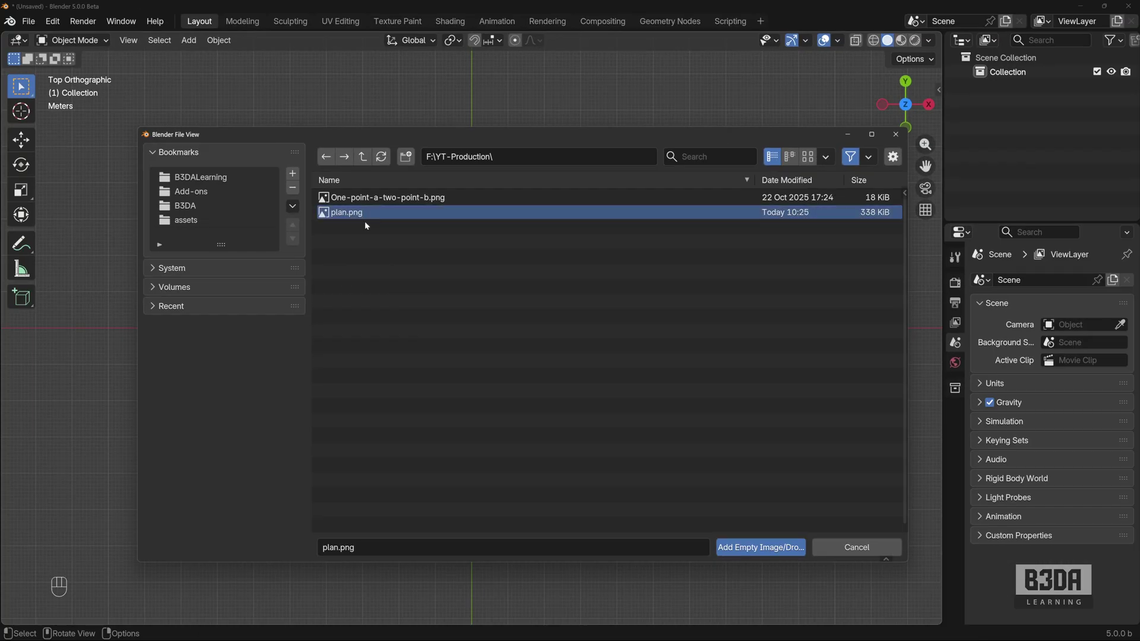
pyautogui.click(763, 546)
pyautogui.scroll(6, 496, 294)
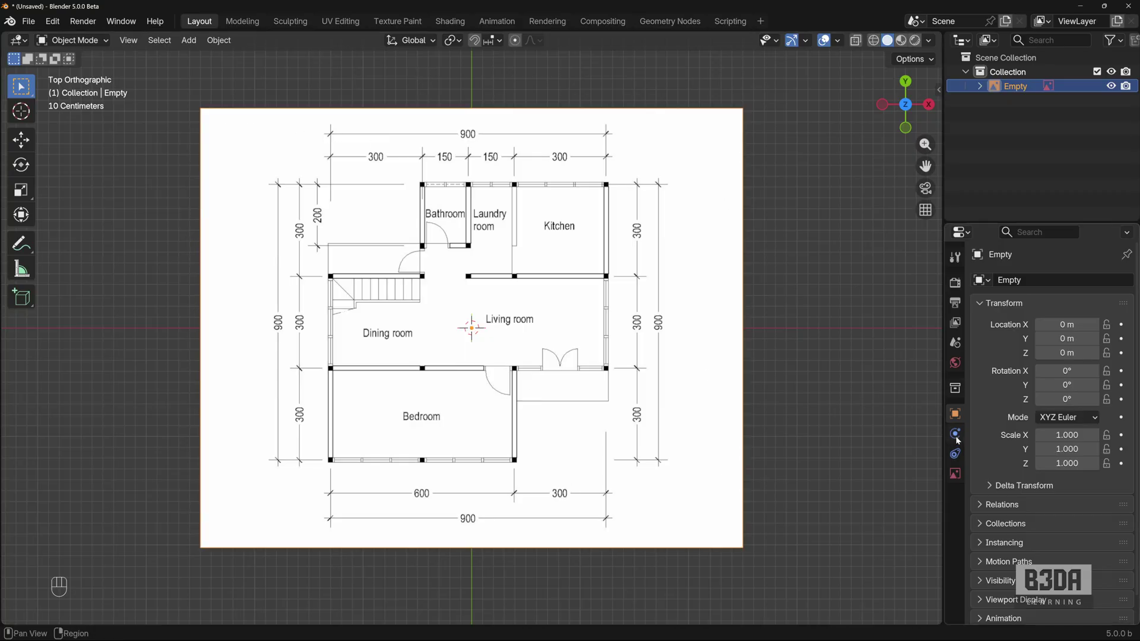
# - Show the reference image's Object Data settings and zoom in on the dimensions above the kitchen
pyautogui.click(955, 474)
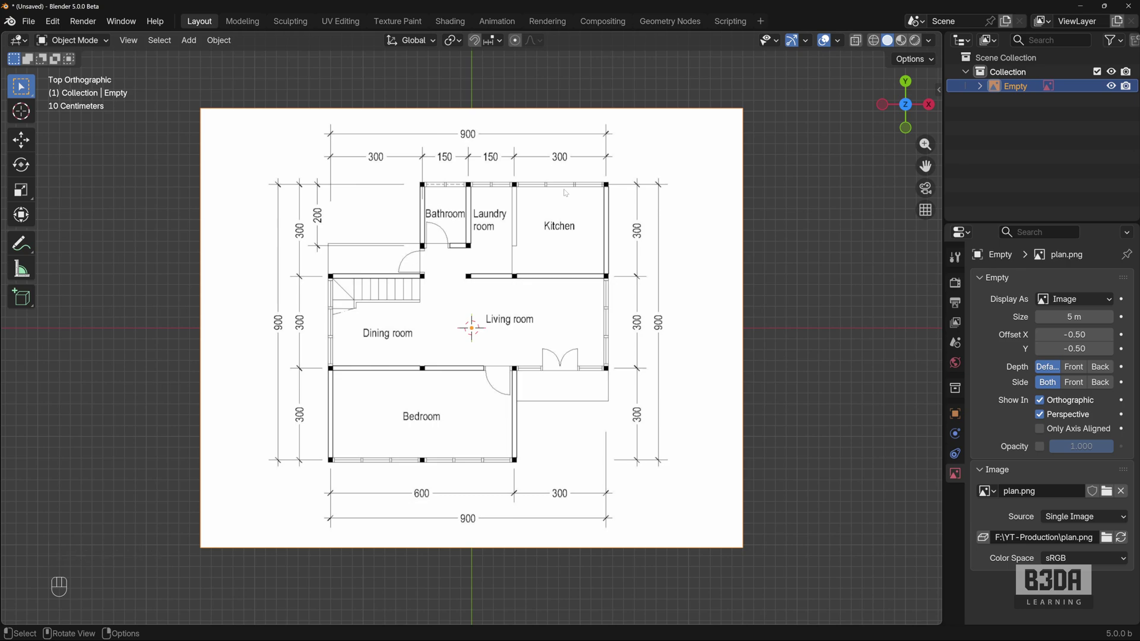
pyautogui.scroll(6, 485, 307)
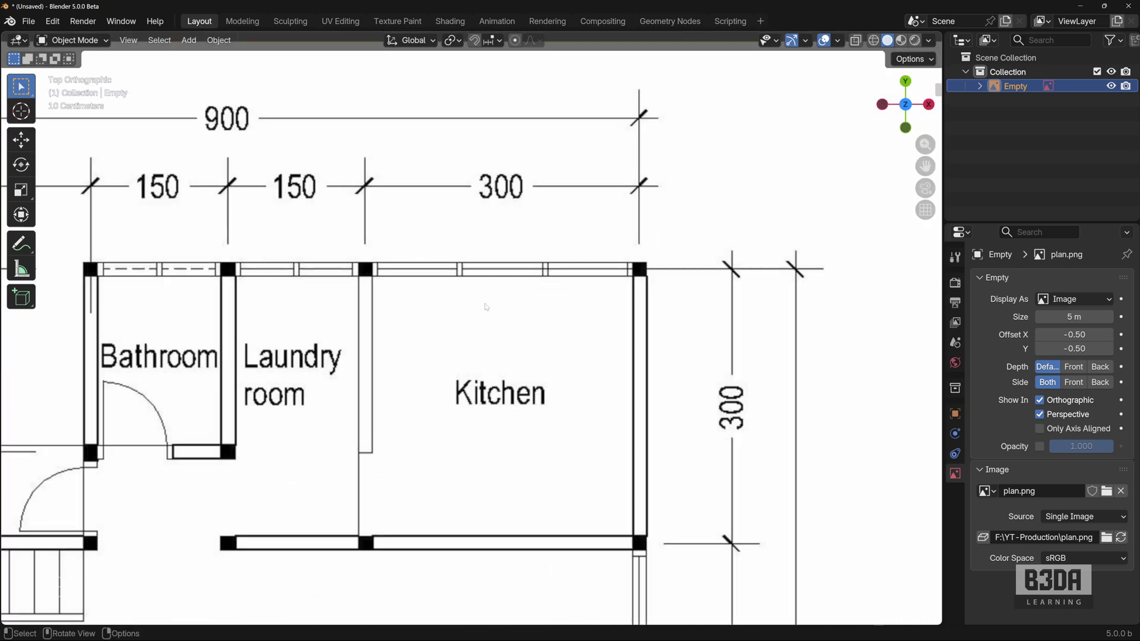
pyautogui.scroll(1, 485, 307)
pyautogui.keyDown('shift'); pyautogui.moveTo(487, 309); pyautogui.dragTo(510, 340, button='middle'); pyautogui.keyUp('shift')
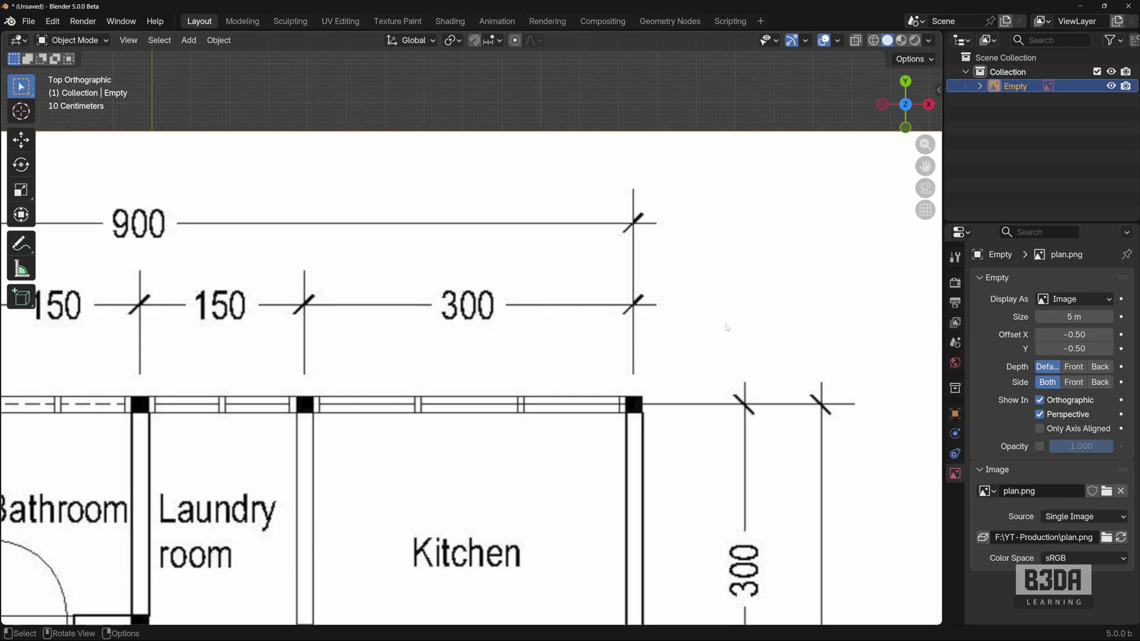
# - Set the scene length unit to Centimeters and put the 3D cursor on the 300 dimension's left tick
pyautogui.click(954, 342)
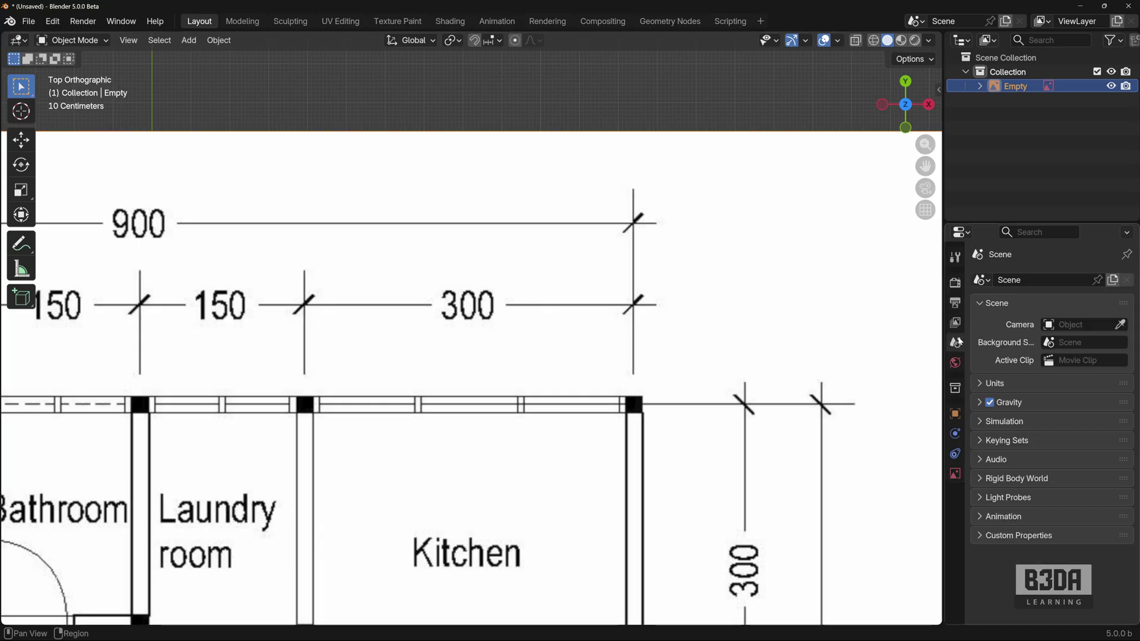
pyautogui.click(981, 384)
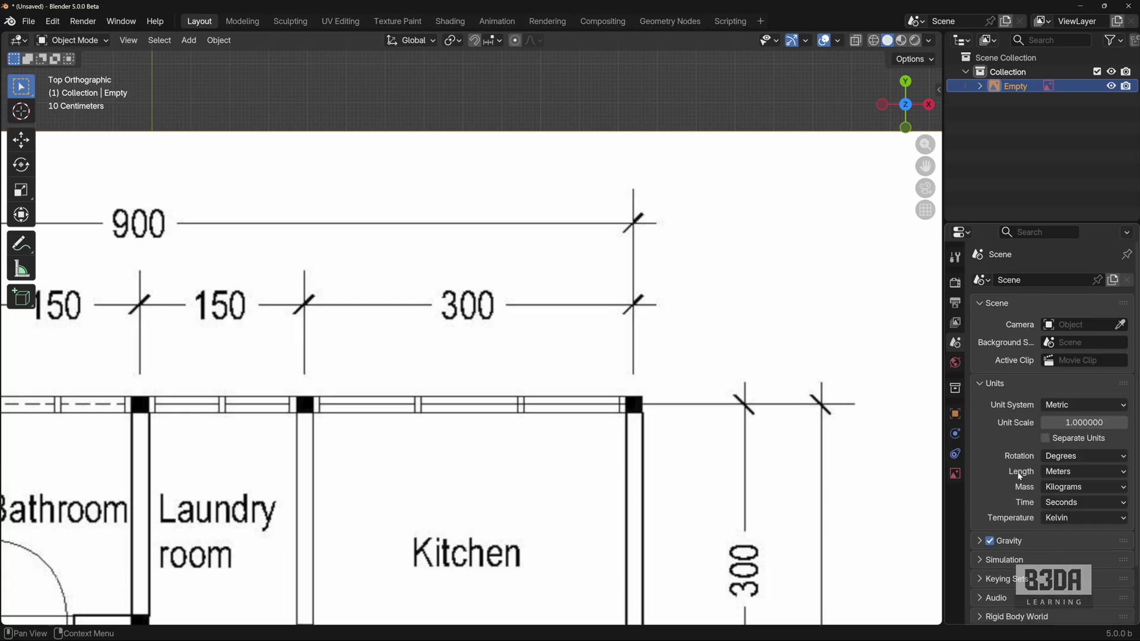
pyautogui.click(1077, 472)
pyautogui.click(1079, 535)
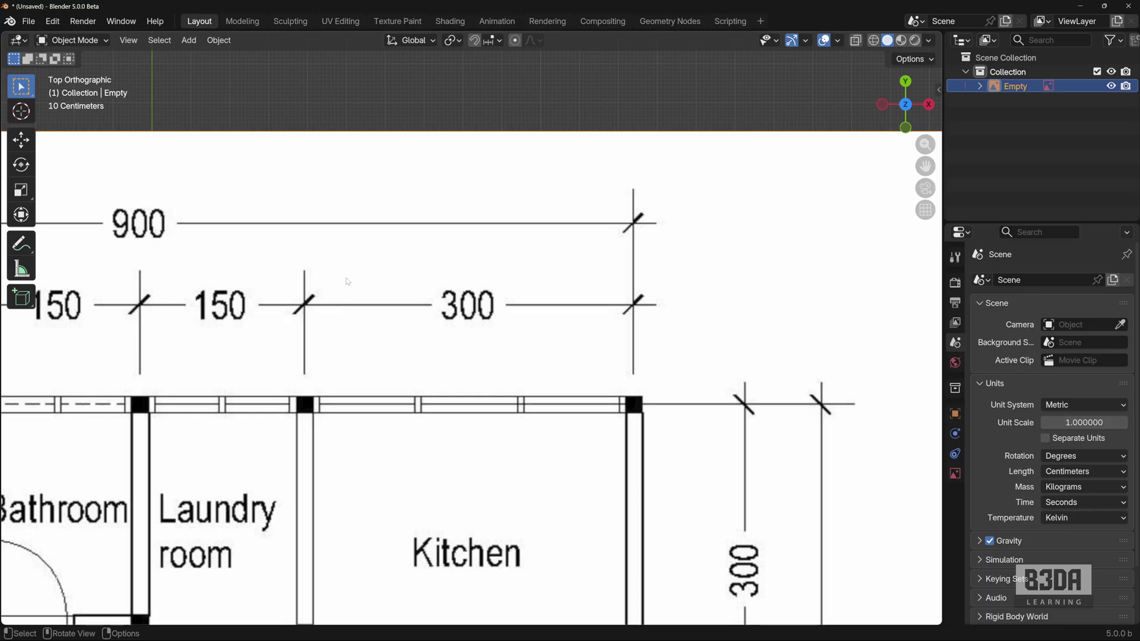
pyautogui.press('shift')
pyautogui.moveTo(308, 310); pyautogui.dragTo(303, 304)
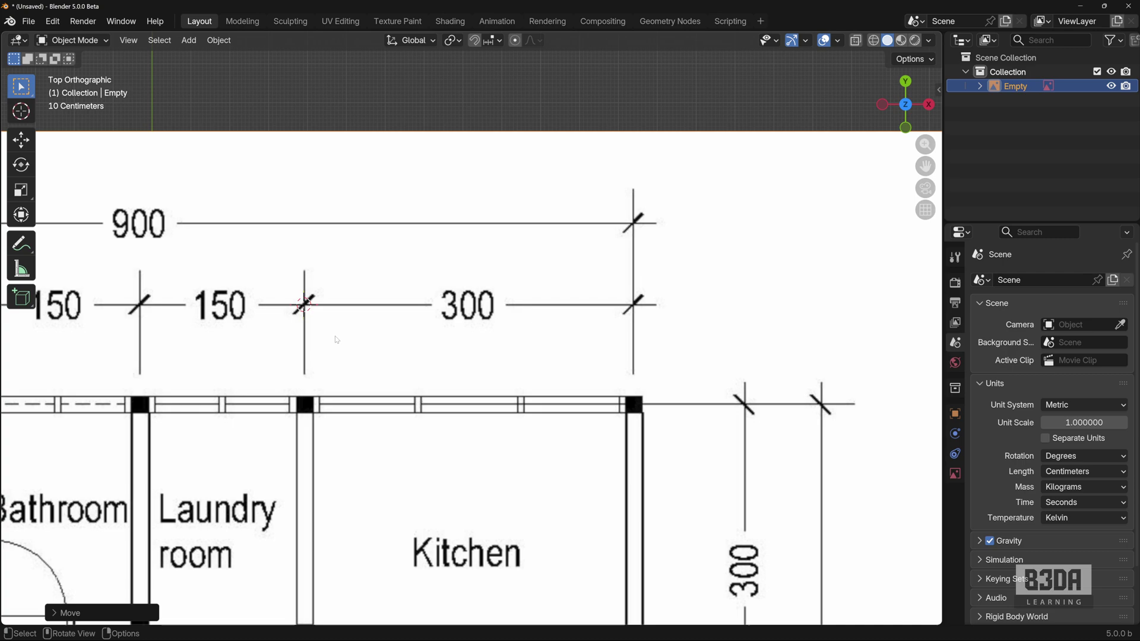
# - Add a Single Vert mesh object named Vert at the 3D cursor, opening in Edit Mode
pyautogui.hotkey('shift', 'a')
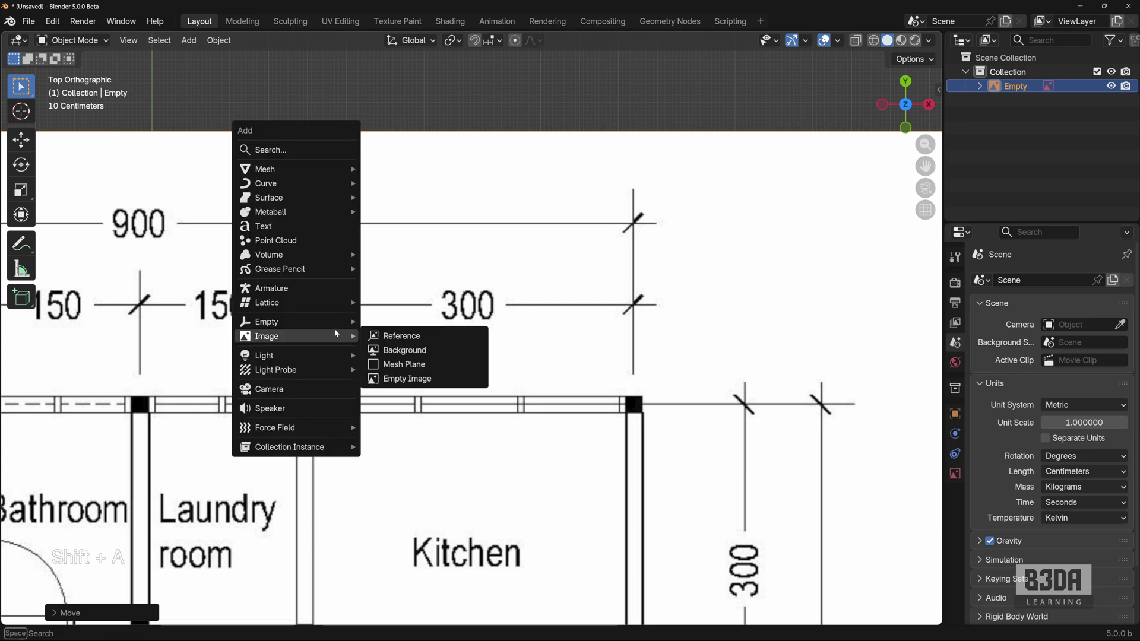
pyautogui.moveTo(312, 166)
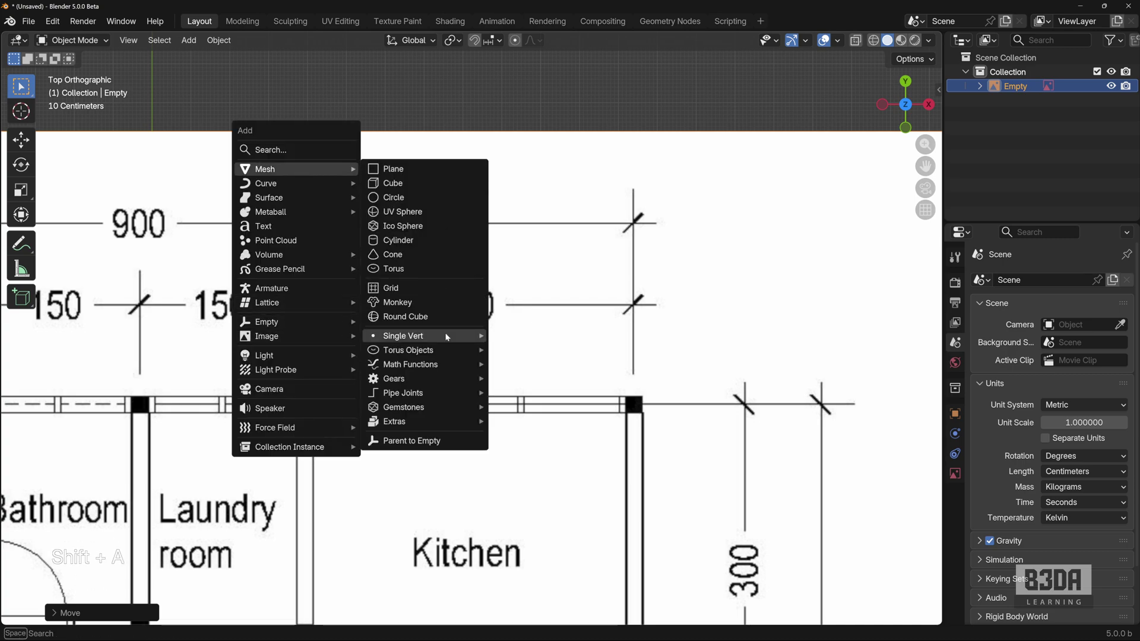
pyautogui.moveTo(442, 337)
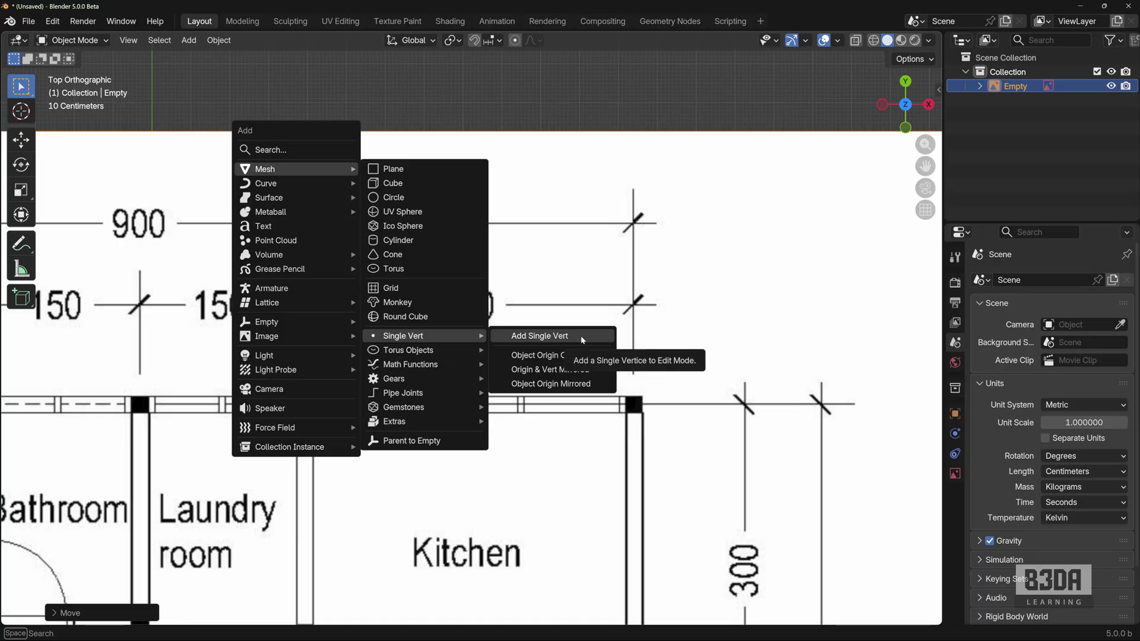
pyautogui.click(540, 336)
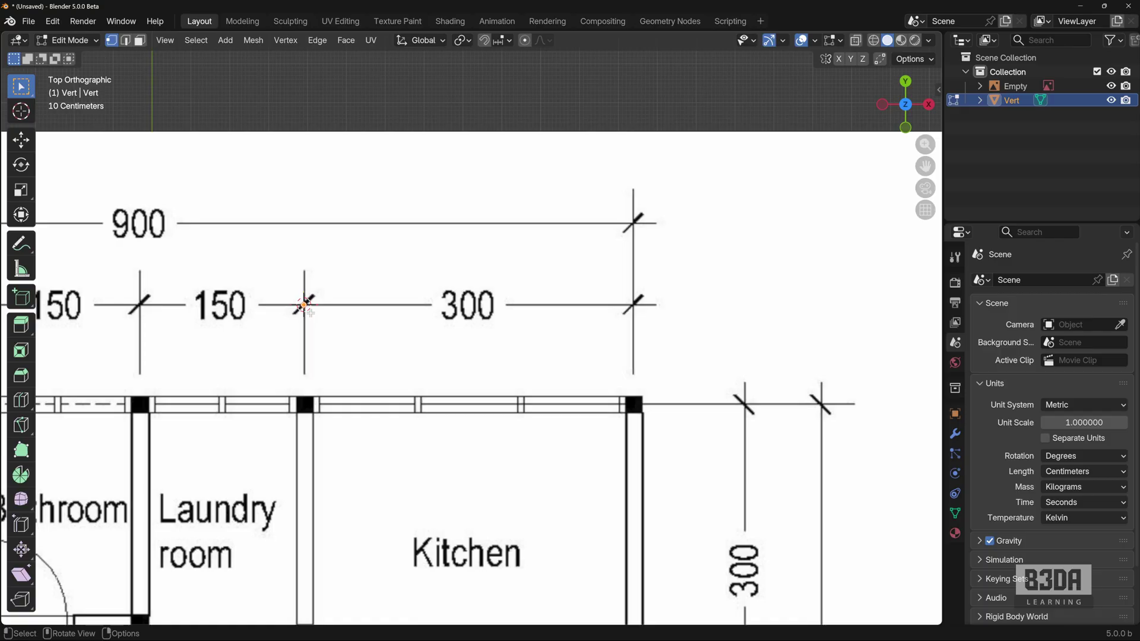
# - Extrude the vertex along X to the 300 dimension's right tick
pyautogui.press('e')
pyautogui.press('x')
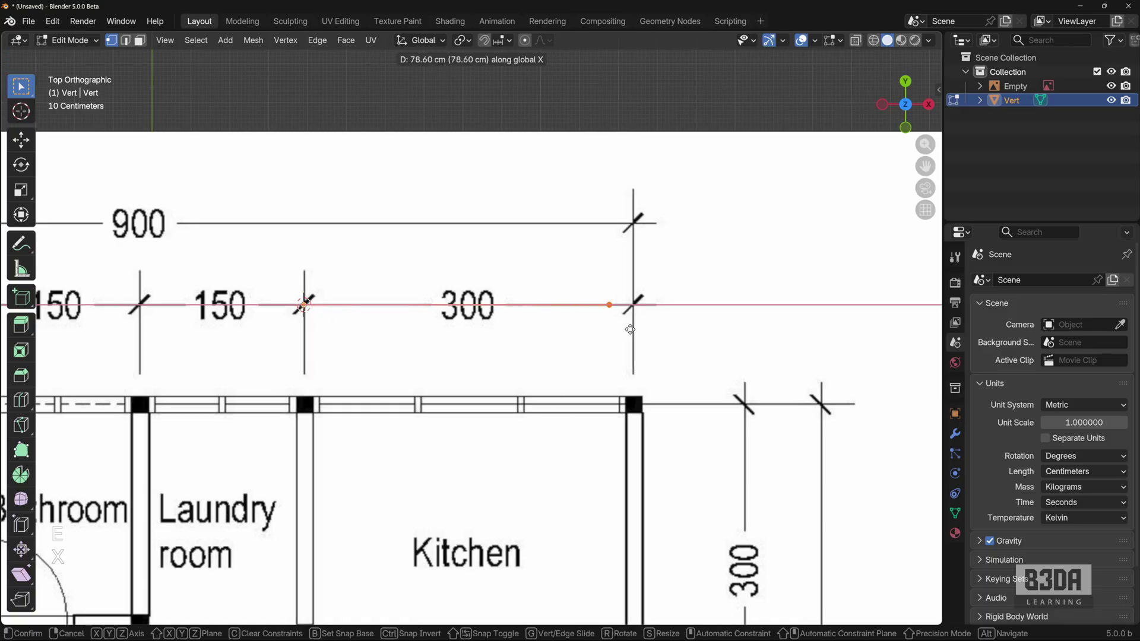
pyautogui.click(640, 331)
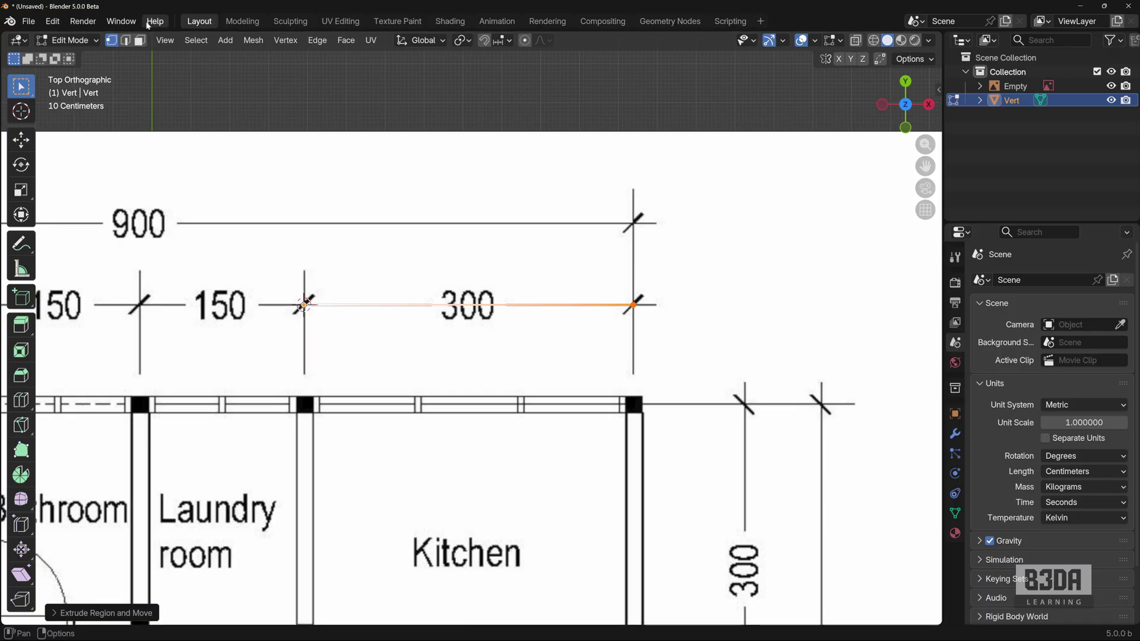
# - Open Blender's Preferences from the Edit menu, then close the window again
pyautogui.click(52, 21)
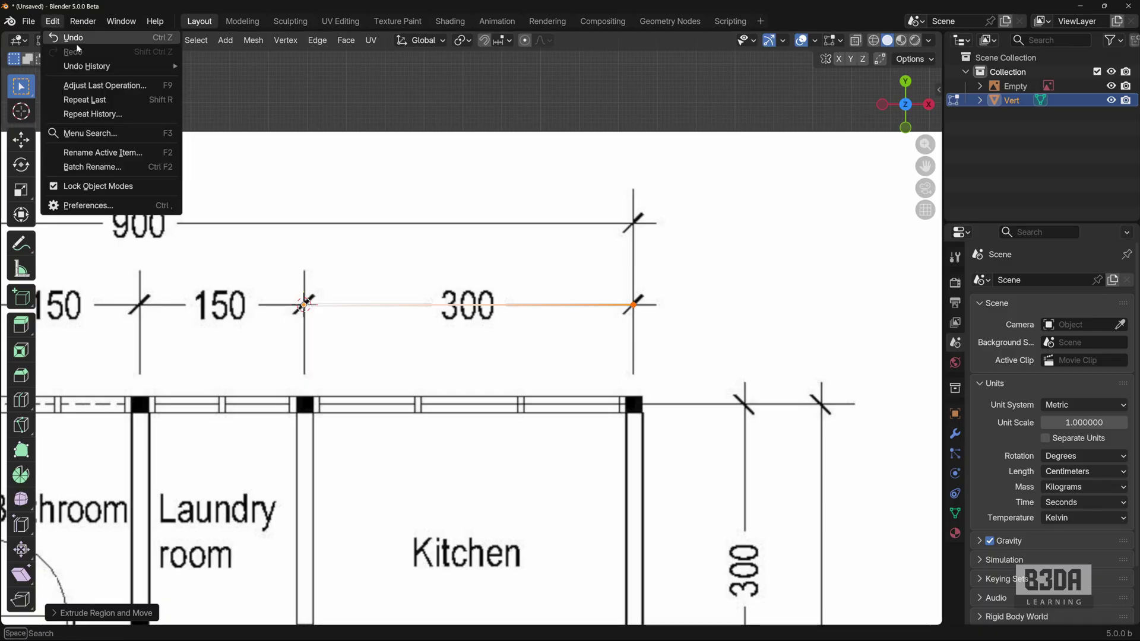
pyautogui.click(128, 205)
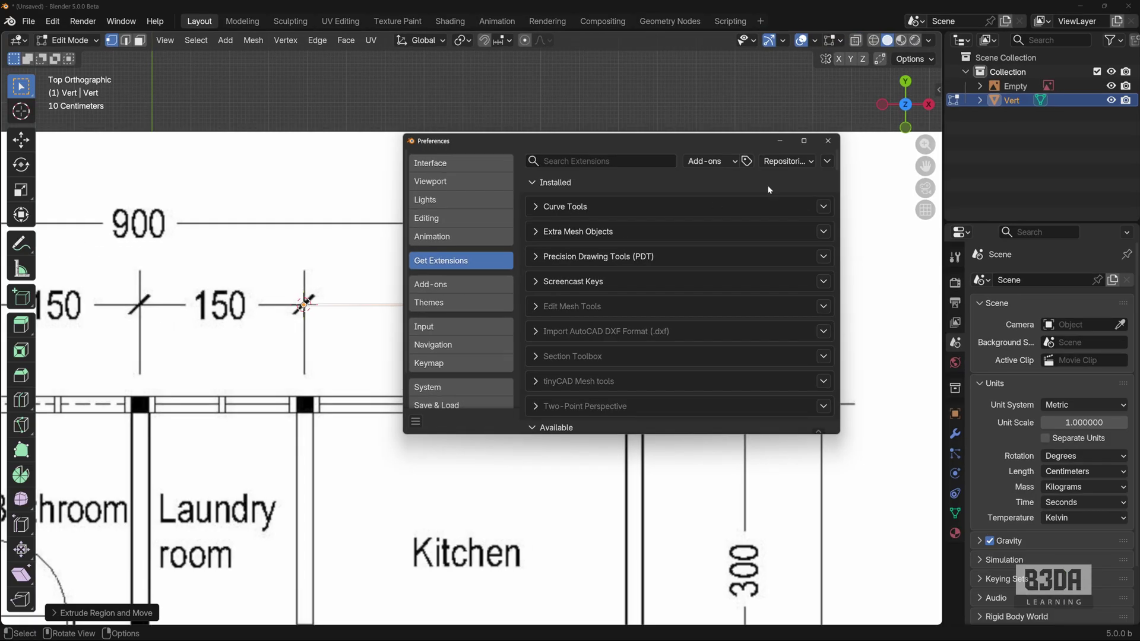
pyautogui.click(832, 145)
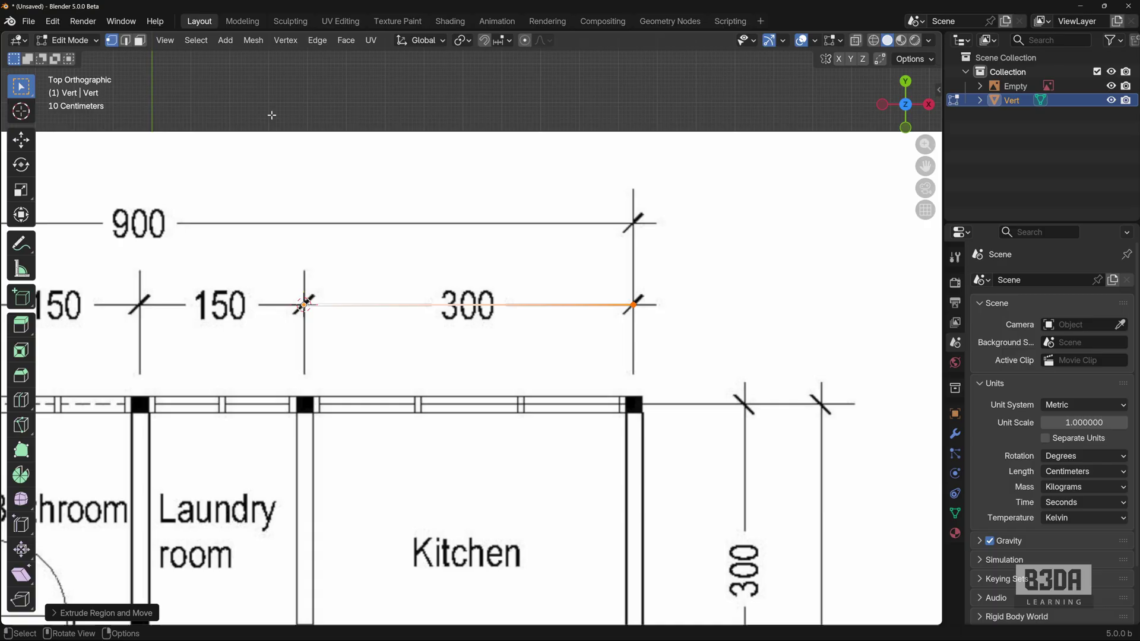
# - Select the new edge and enable the Edge Length overlay, which reads 84.8 cm
pyautogui.moveTo(272, 115); pyautogui.dragTo(661, 332)
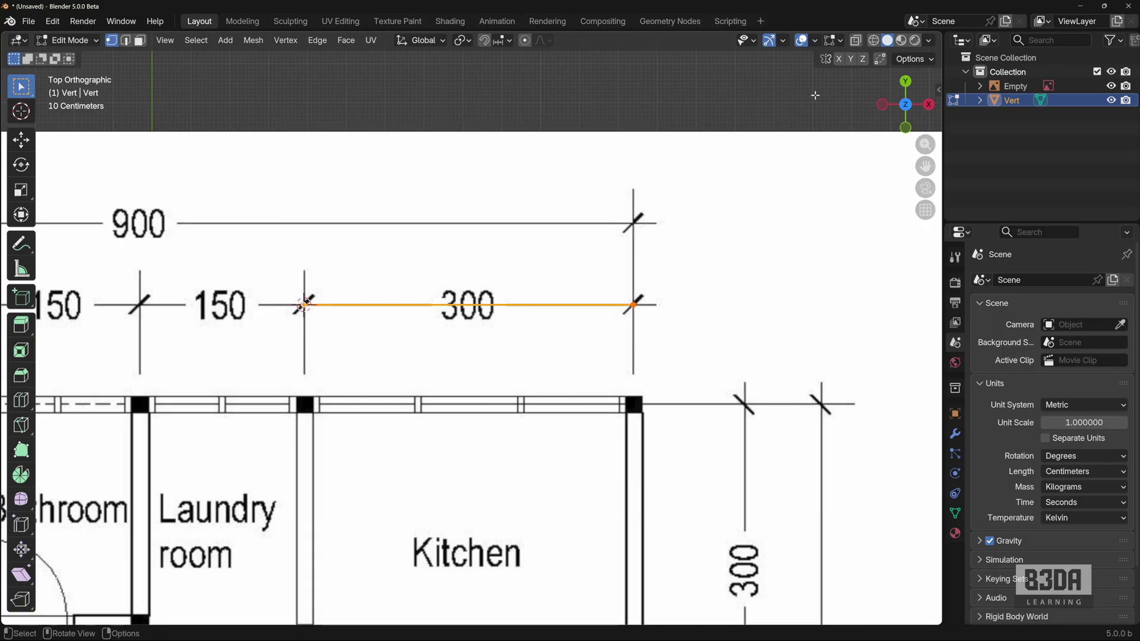
pyautogui.click(841, 41)
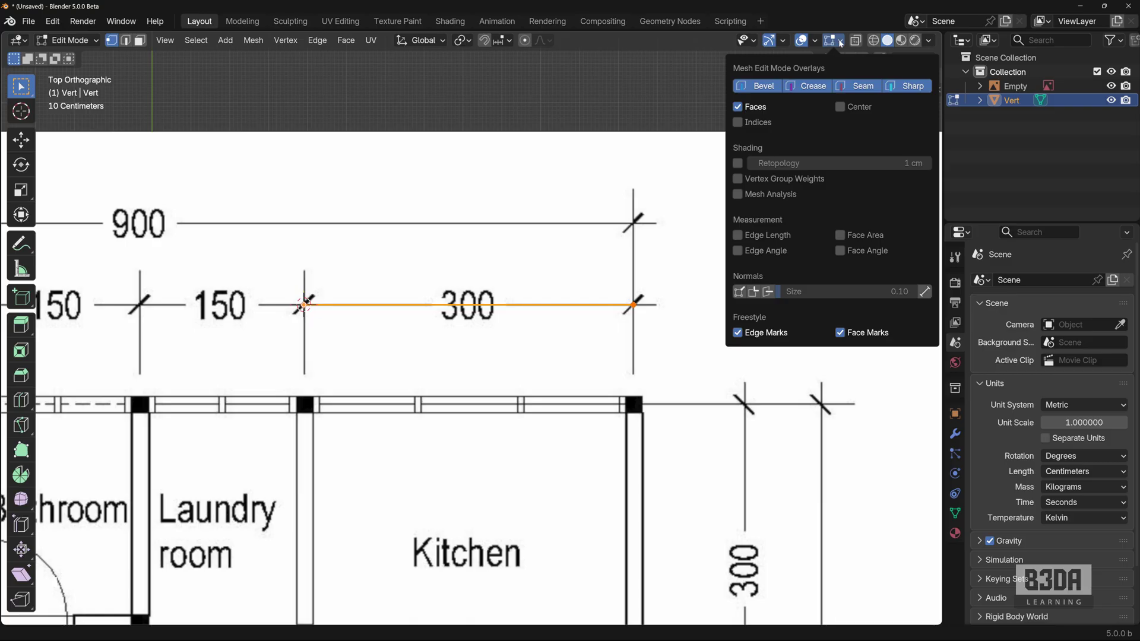
pyautogui.click(755, 240)
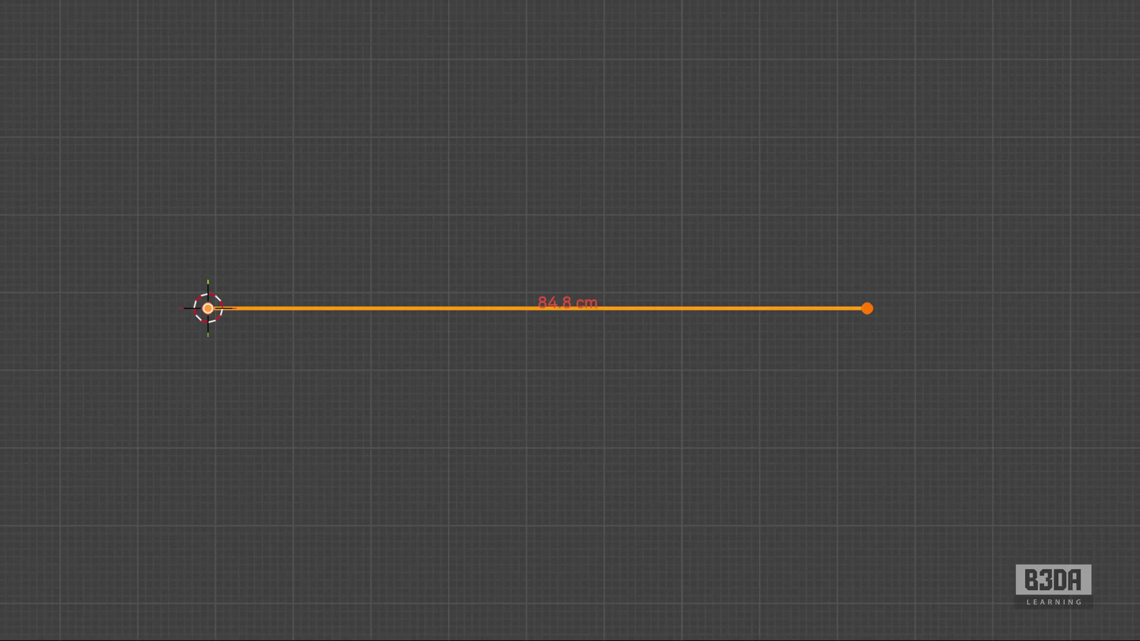
pyautogui.hotkey('shift', 'ctrl', '\\')
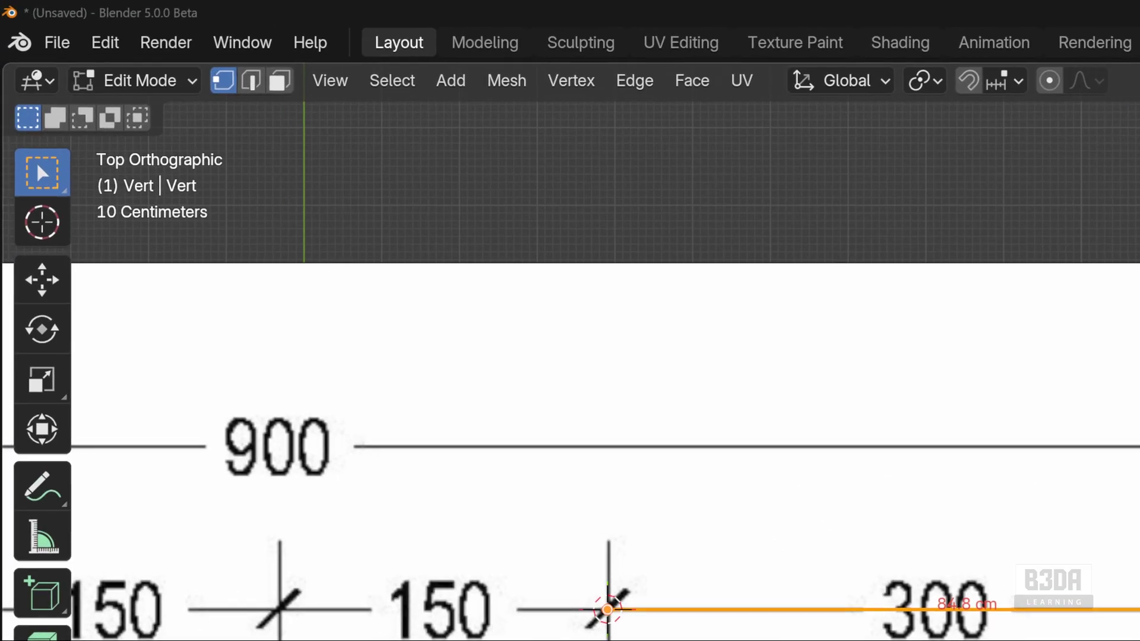
# - Change the formula's divisor from 84.7 to 84.8 so it reads X = (500*300)/84.8
pyautogui.moveTo(1139, 348); pyautogui.dragTo(702, 232)
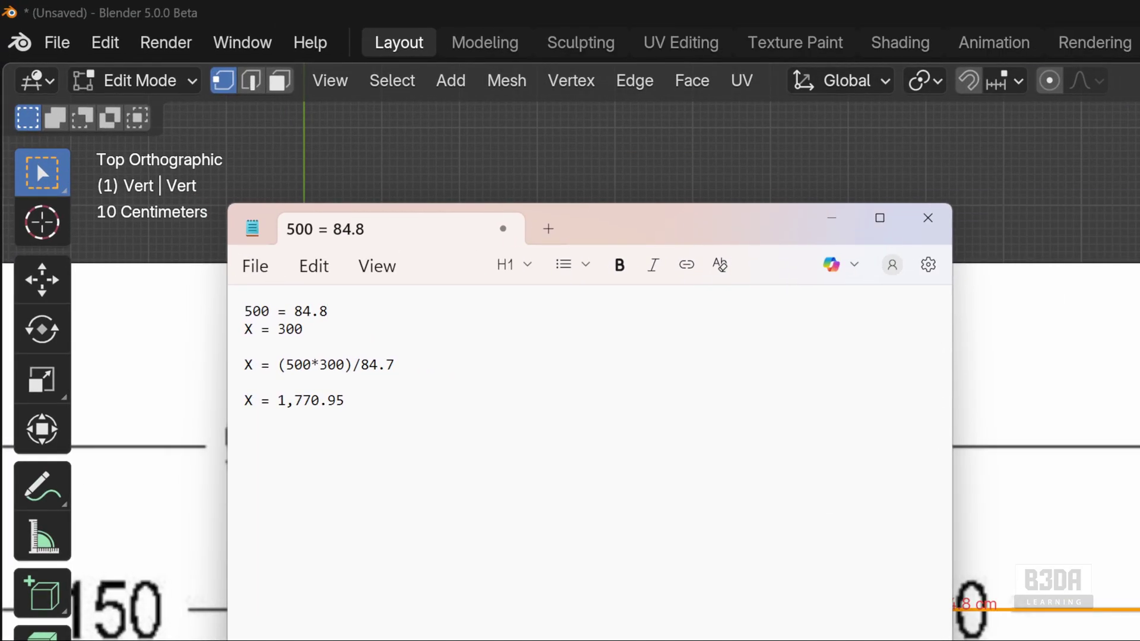
pyautogui.moveTo(245, 311); pyautogui.dragTo(269, 311)
pyautogui.moveTo(294, 311); pyautogui.dragTo(327, 311)
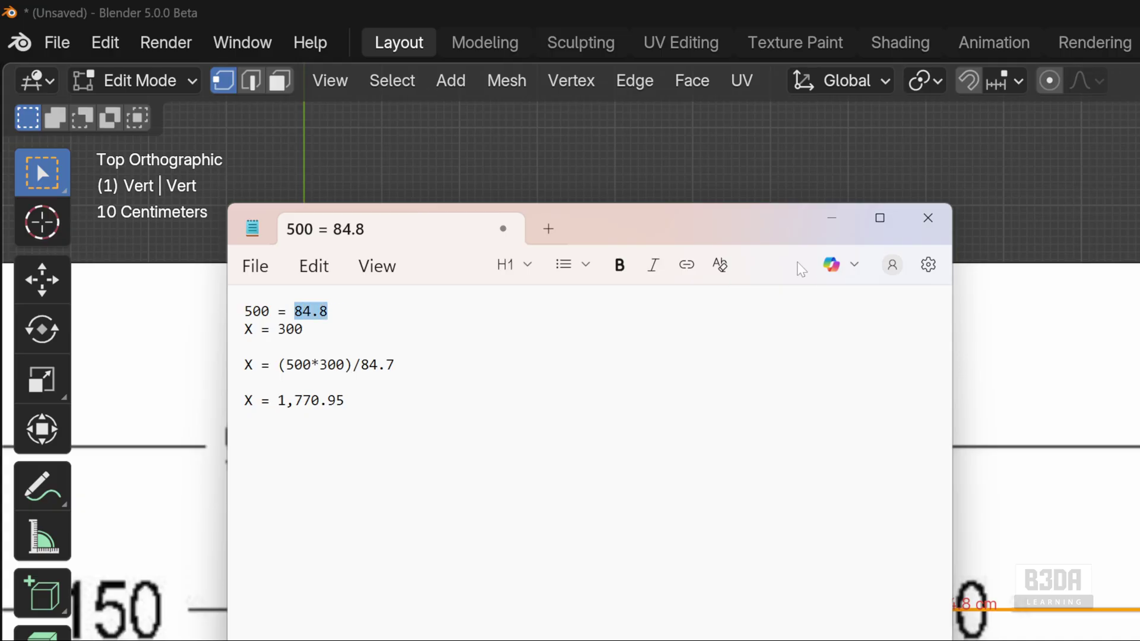
pyautogui.moveTo(713, 228); pyautogui.dragTo(682, 228)
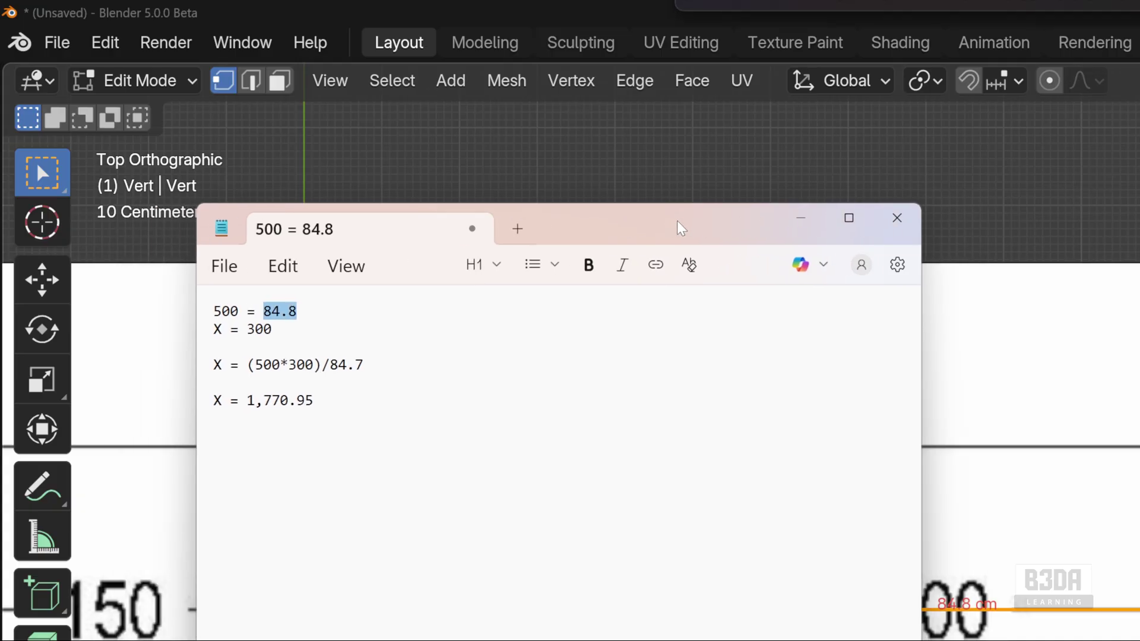
pyautogui.moveTo(213, 329); pyautogui.dragTo(271, 329)
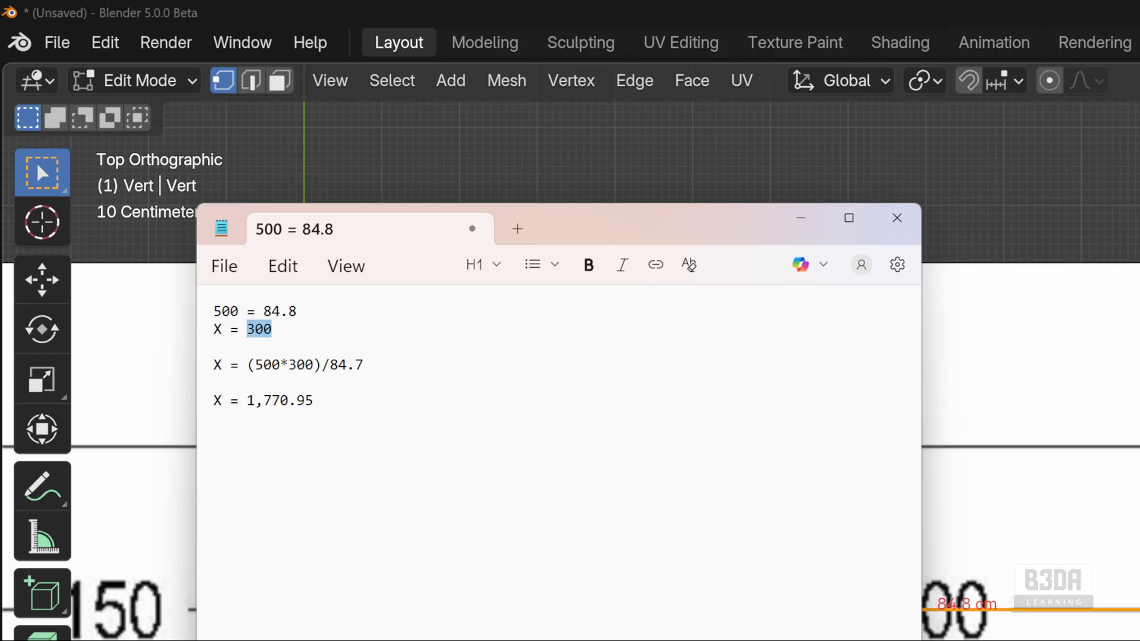
pyautogui.moveTo(355, 365); pyautogui.dragTo(363, 365)
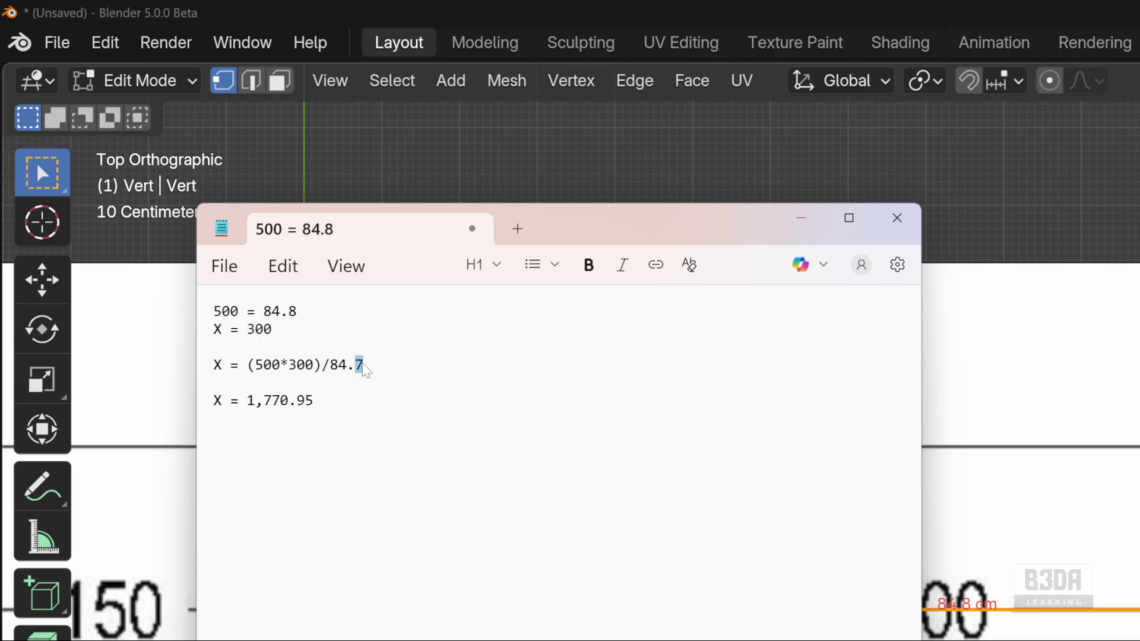
pyautogui.write('8')
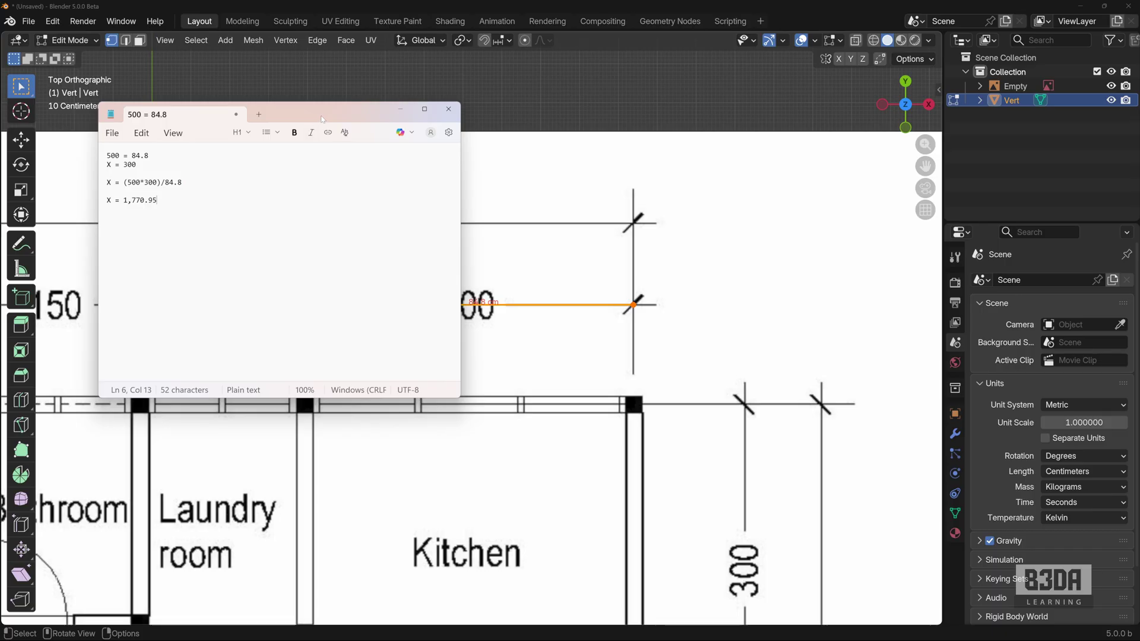
# - Minimize the notes, return to Object Mode, and enter 1770.95 as the reference image Size
pyautogui.click(401, 110)
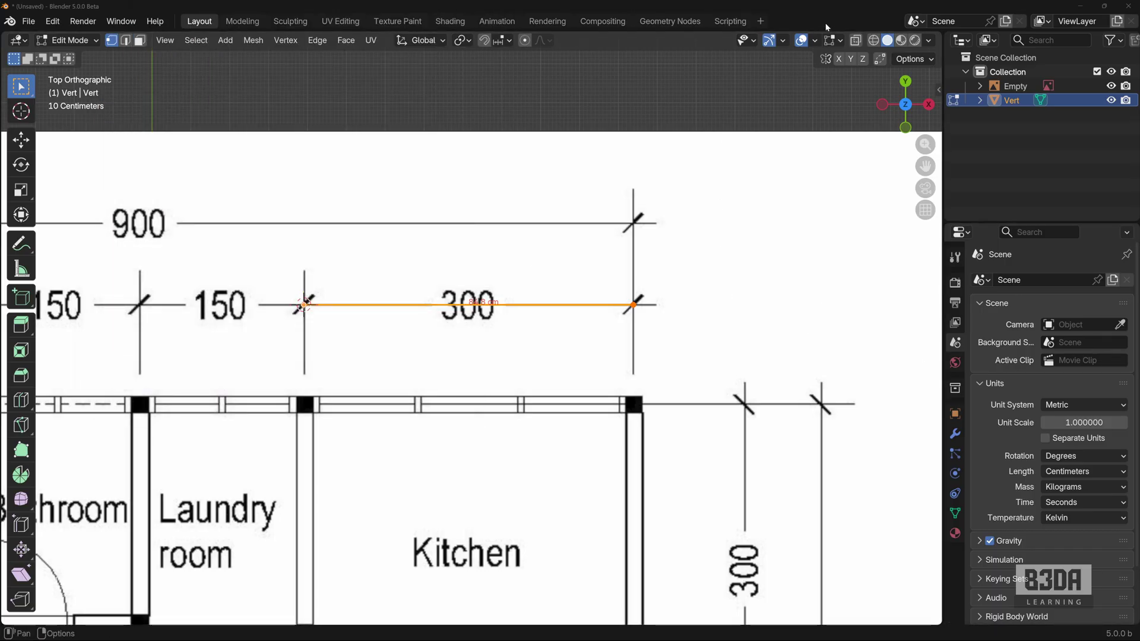
pyautogui.press('Tab')
pyautogui.scroll(-8, 708, 323)
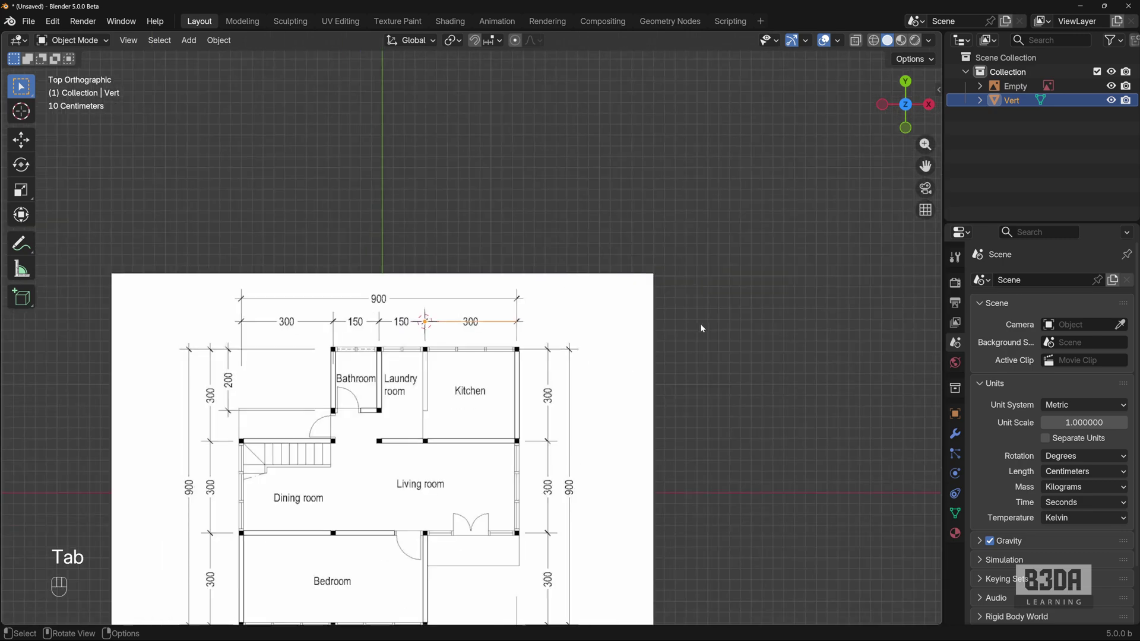
pyautogui.click(622, 316)
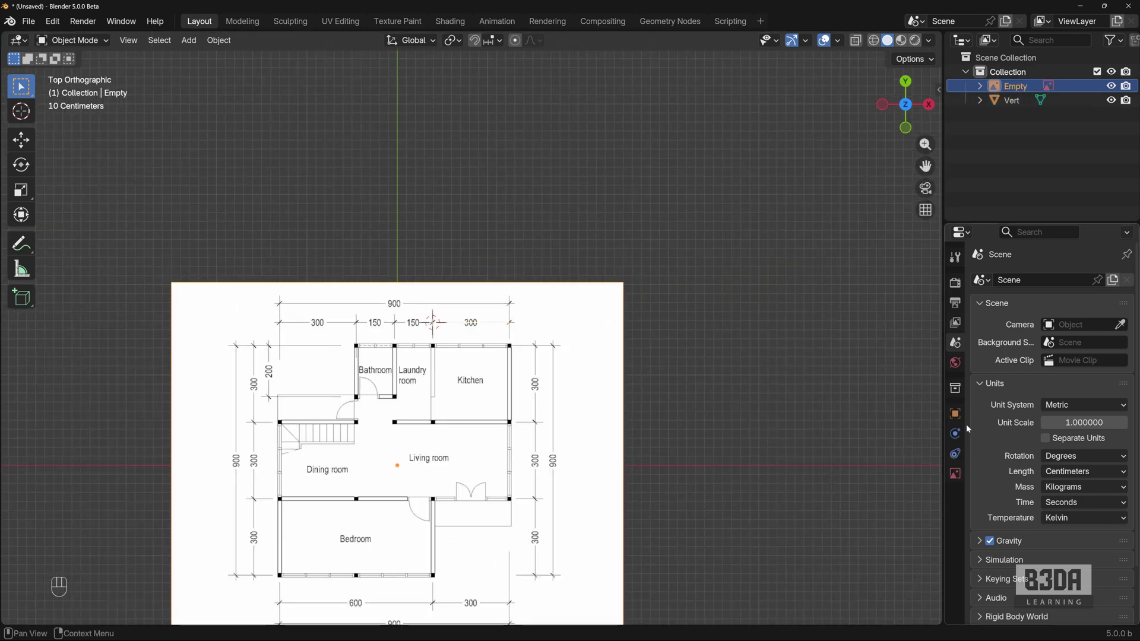
pyautogui.click(954, 473)
pyautogui.doubleClick(1069, 316)
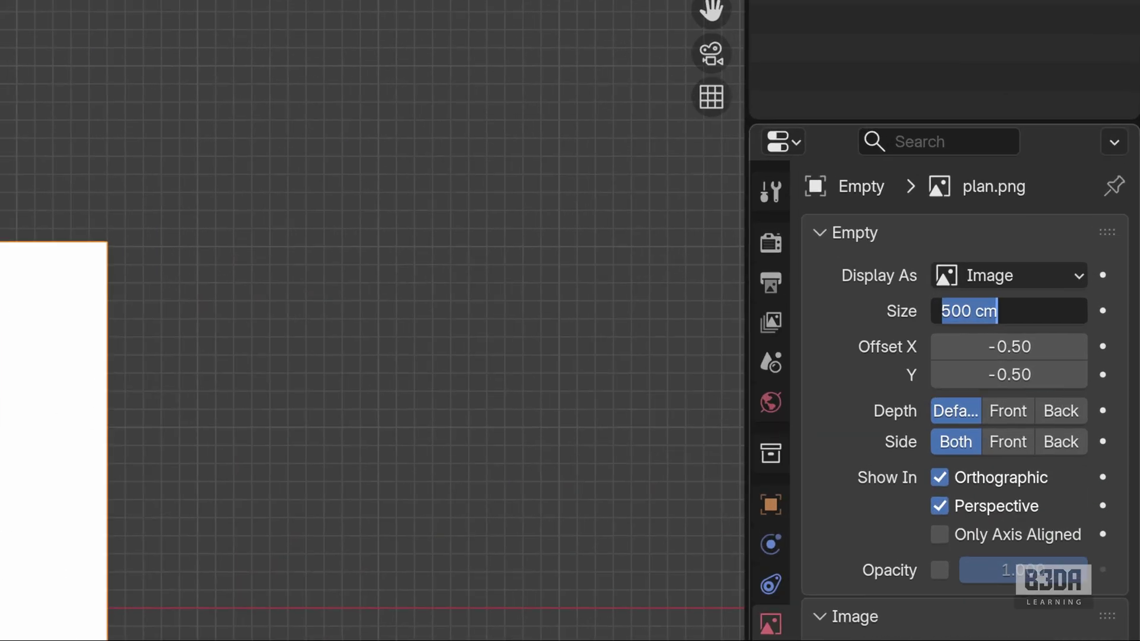
pyautogui.write('17')
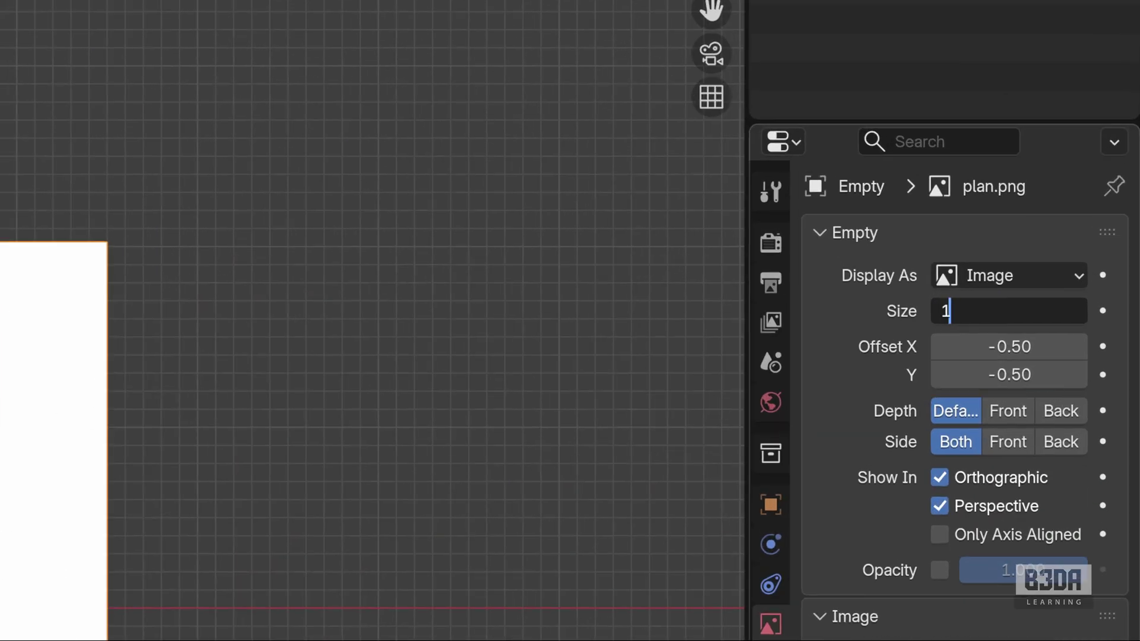
pyautogui.write('70.95')
# - Apply the 1770.95 image size, then nudge the image so the top dimension line is in view
pyautogui.press('Return')
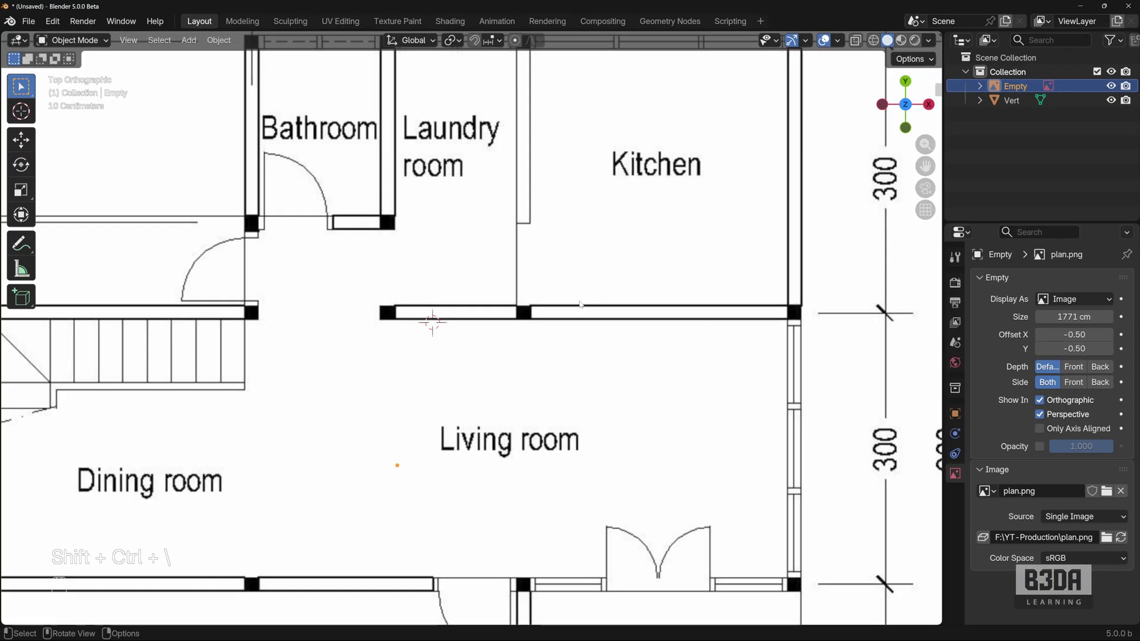
pyautogui.scroll(-3, 598, 295)
pyautogui.scroll(2, 599, 295)
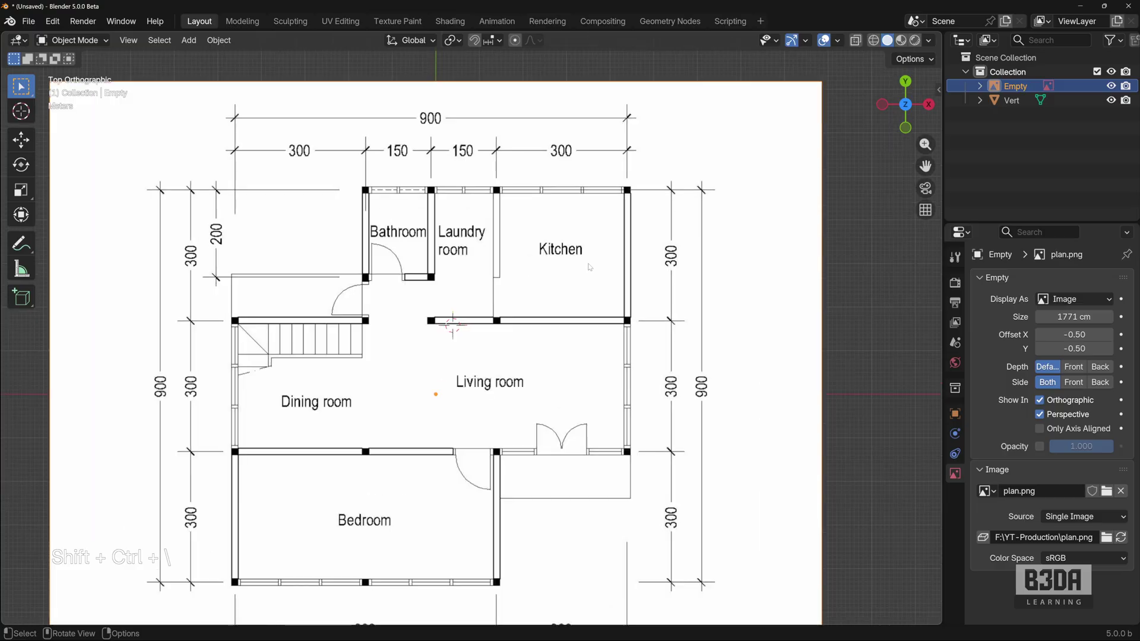
pyautogui.keyDown('shift'); pyautogui.scroll(5, 531, 374); pyautogui.keyUp('shift')
pyautogui.scroll(5, 530, 374)
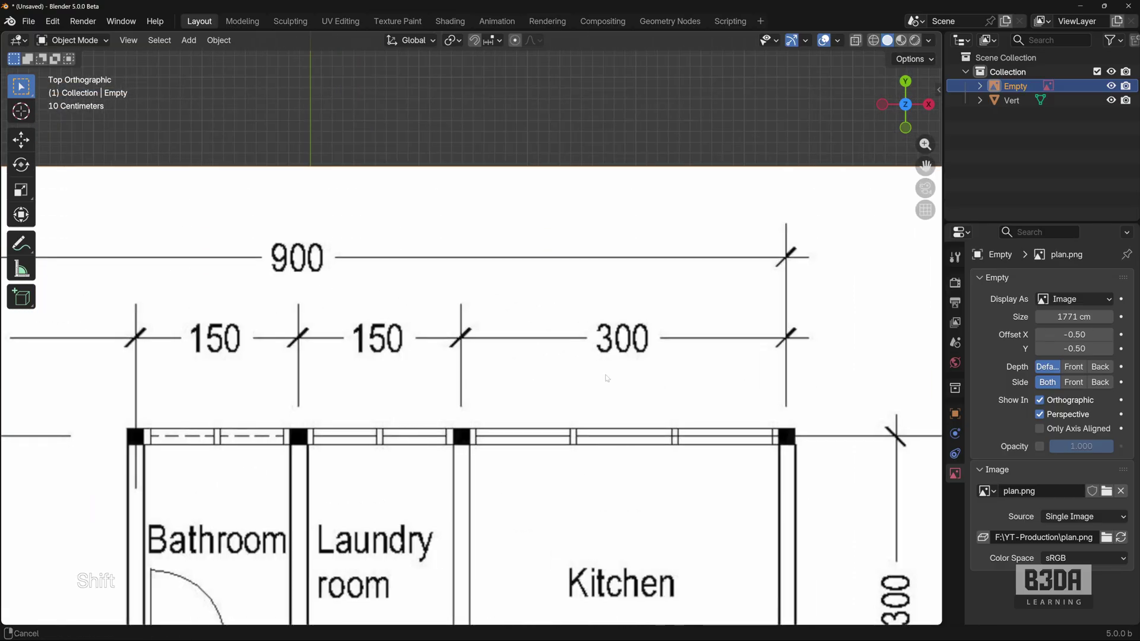
pyautogui.keyDown('shift'); pyautogui.moveTo(463, 323); pyautogui.dragTo(291, 264, button='middle'); pyautogui.keyUp('shift')
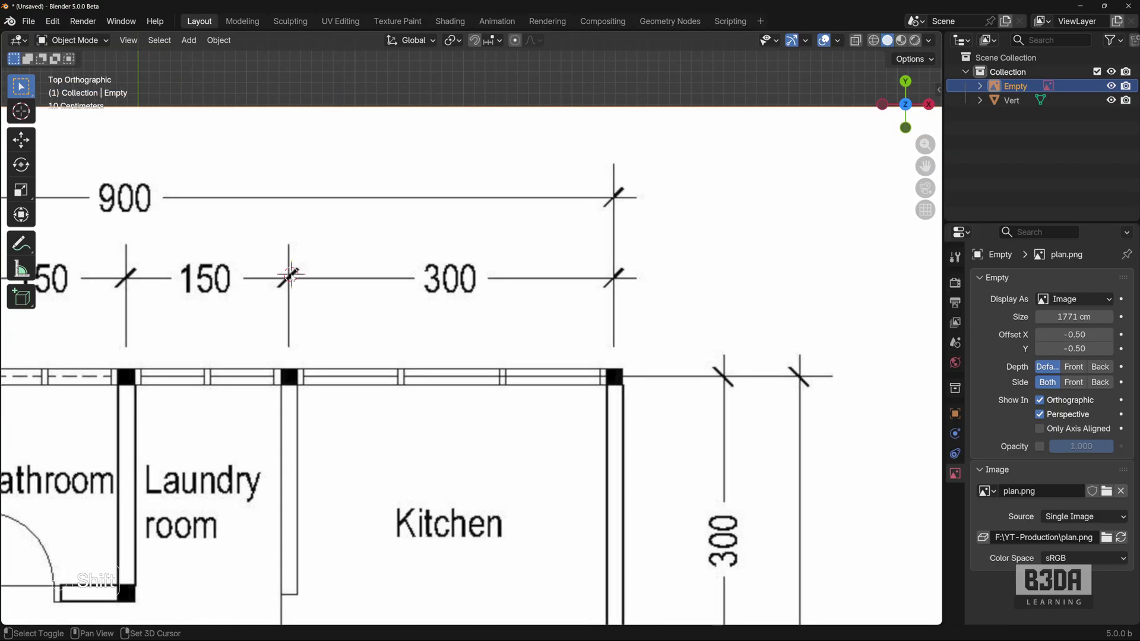
pyautogui.press('g')
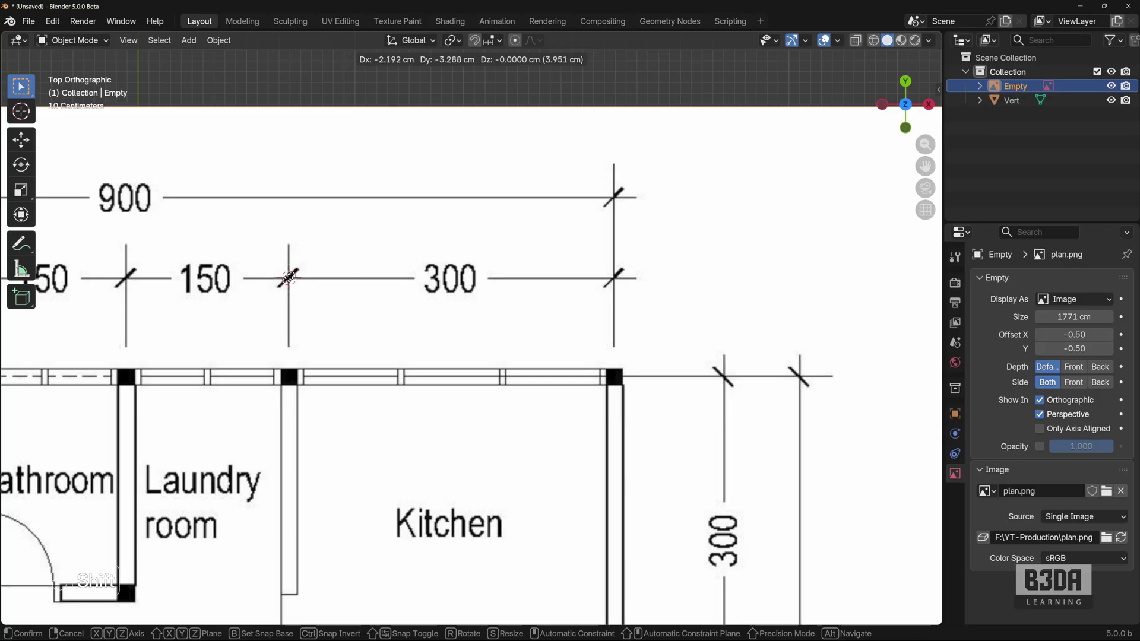
pyautogui.click(289, 278)
# - Add a single vertex at the left tick and extrude it along X, snapping to the 300 right tick
pyautogui.hotkey('shift', 'a')
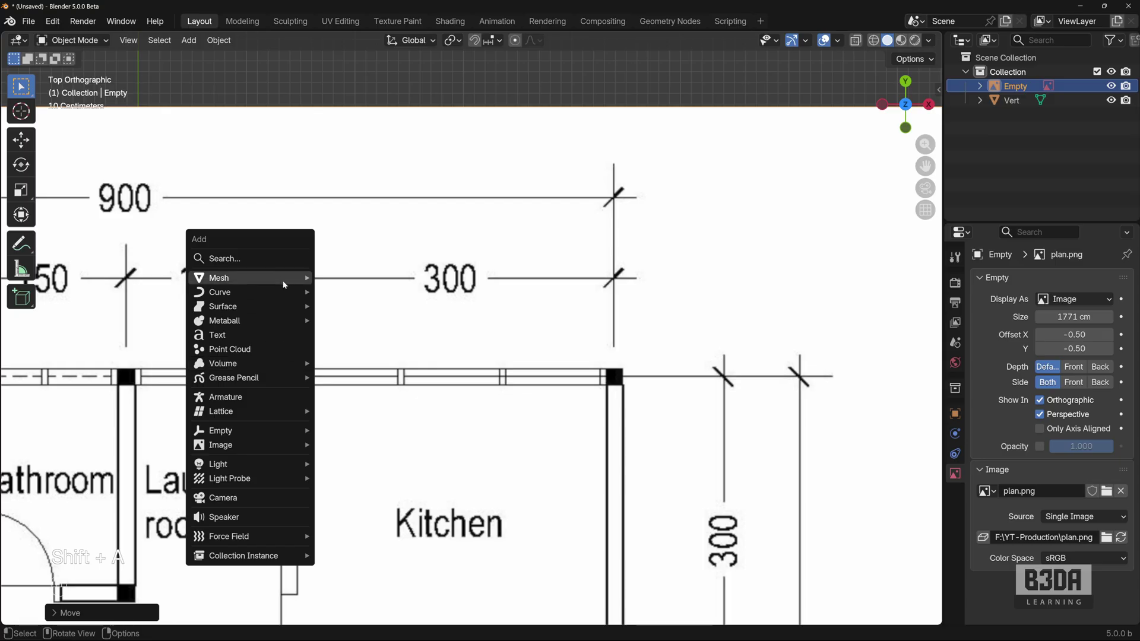
pyautogui.moveTo(285, 285)
pyautogui.moveTo(362, 444)
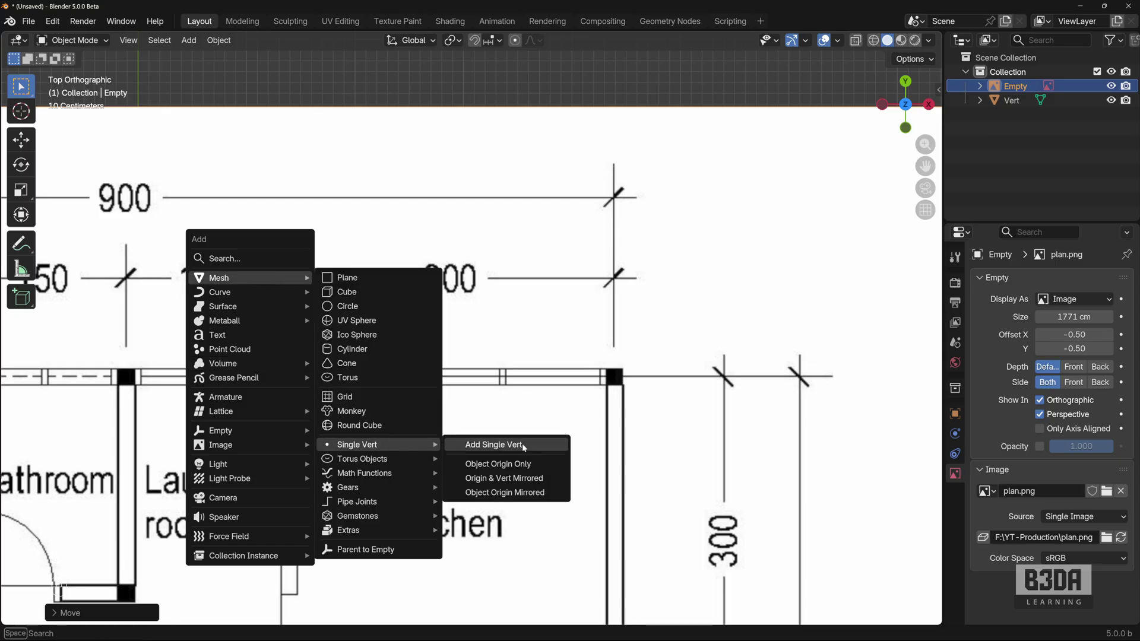
pyautogui.click(505, 445)
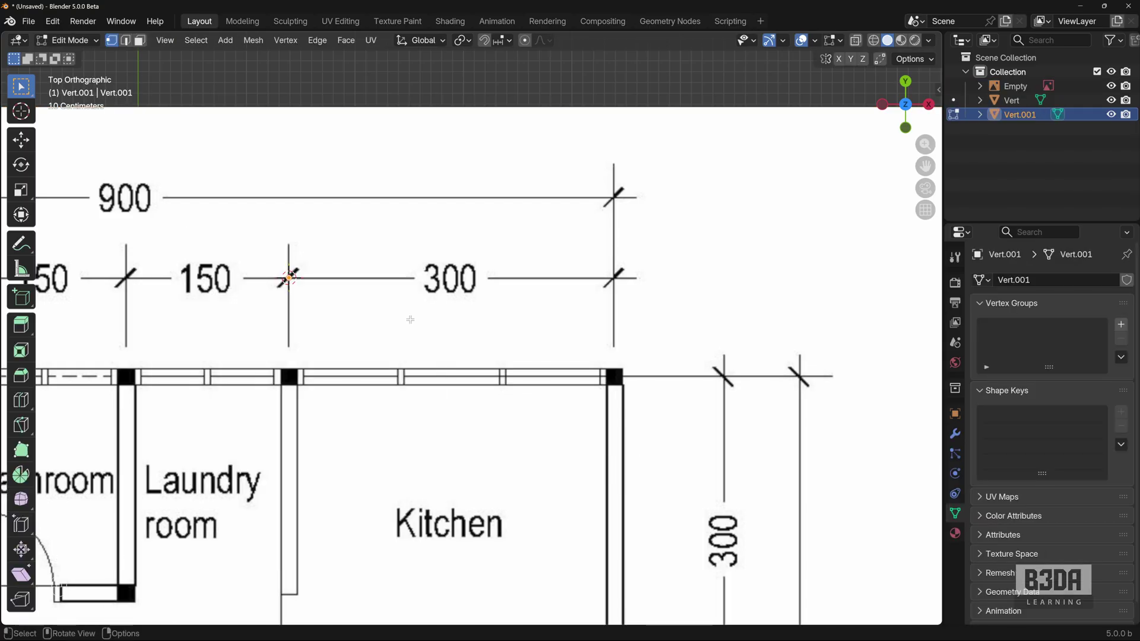
pyautogui.press('e')
pyautogui.press('x')
pyautogui.press('ctrl')
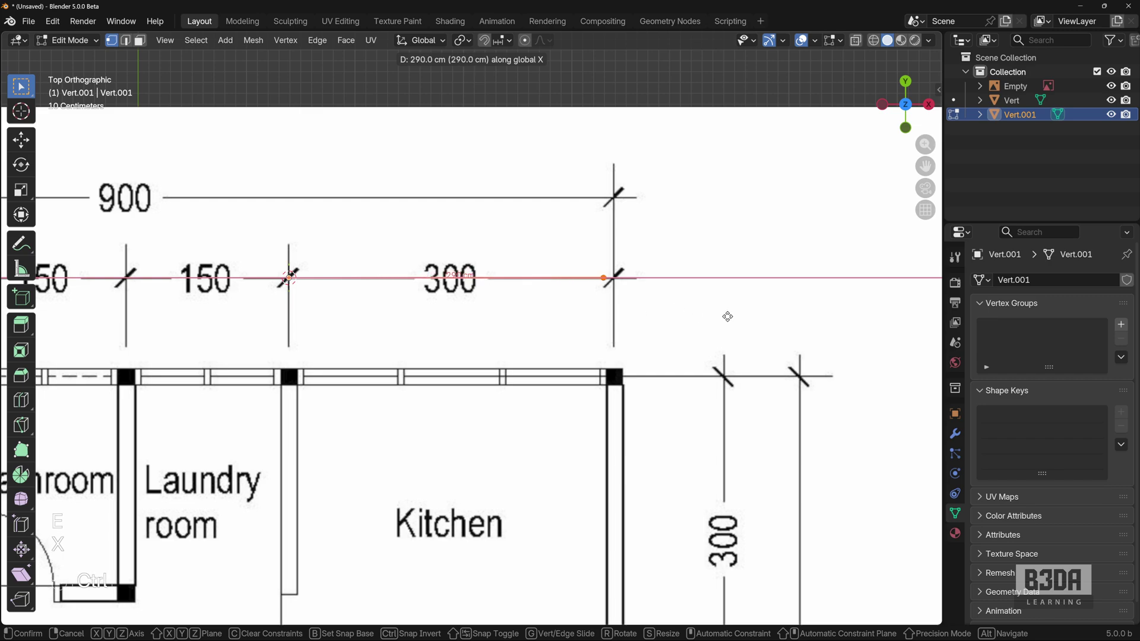
pyautogui.click(731, 319)
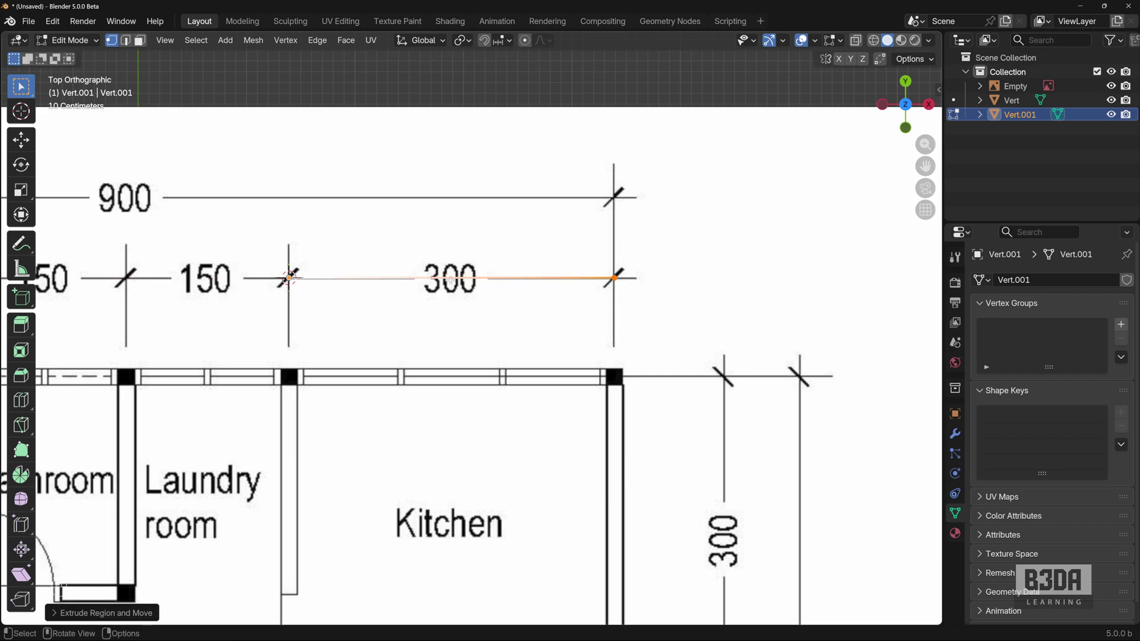
# - Select the new edge and hide, then re-show, the floor-plan image to check its 300 cm length
pyautogui.moveTo(262, 264); pyautogui.dragTo(680, 294)
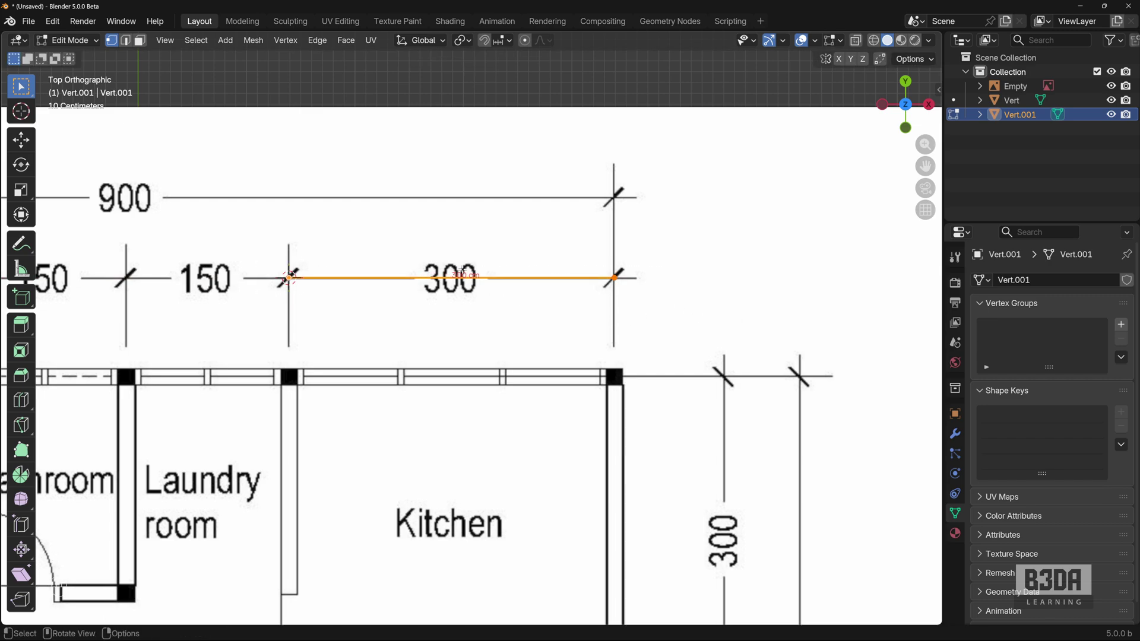
pyautogui.click(1110, 86)
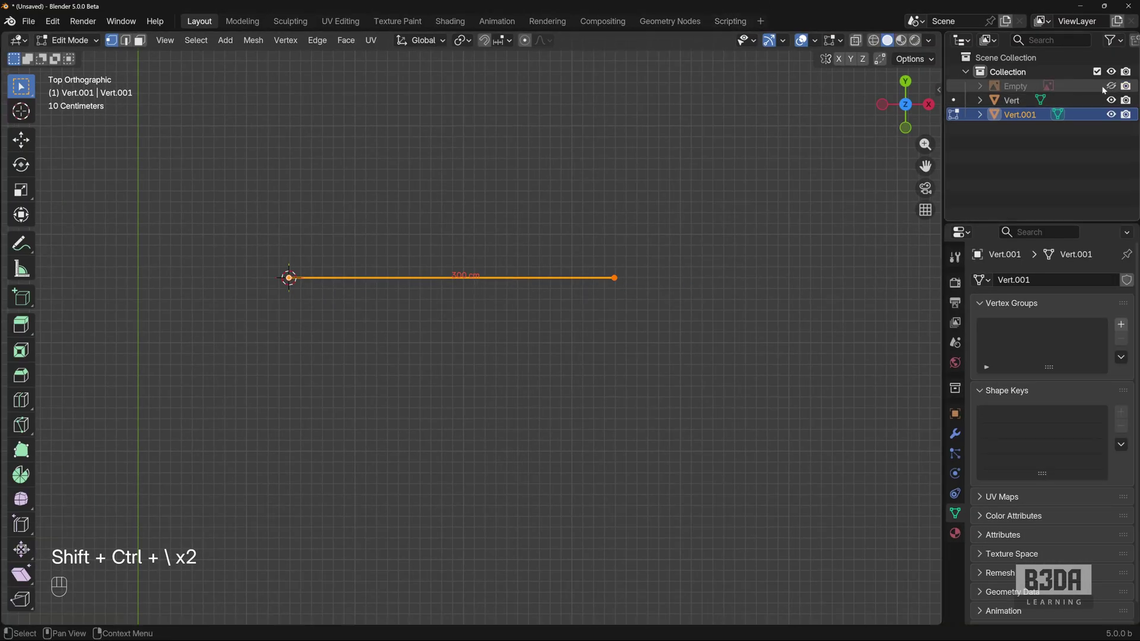
pyautogui.click(1110, 87)
pyautogui.scroll(-8, 569, 307)
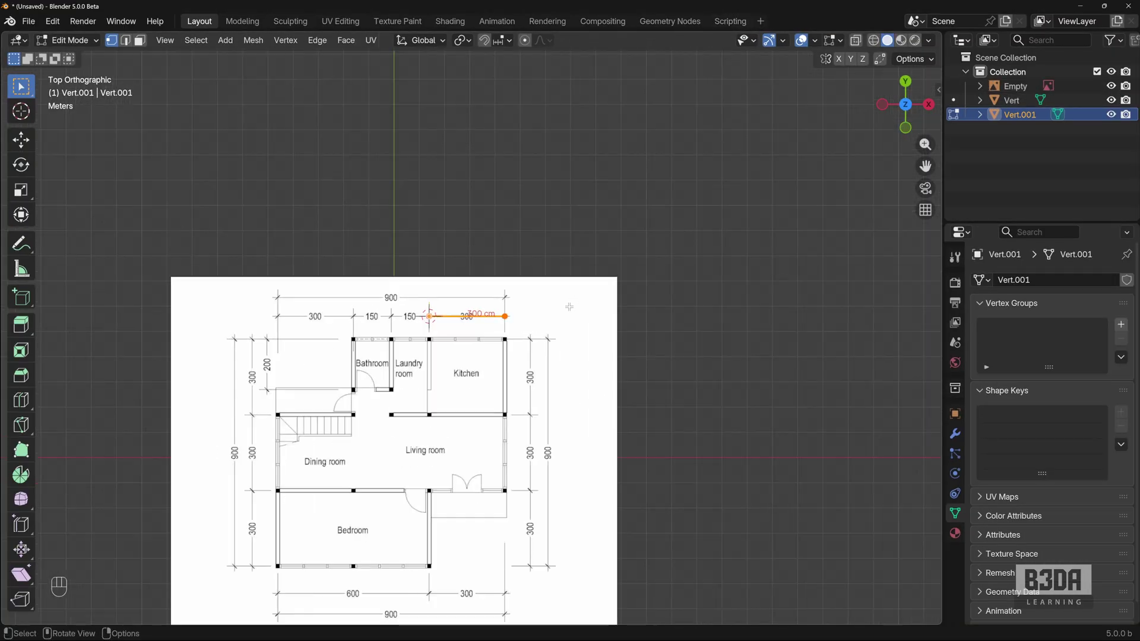
pyautogui.keyDown('shift'); pyautogui.moveTo(503, 404); pyautogui.dragTo(598, 292, button='middle'); pyautogui.keyUp('shift')
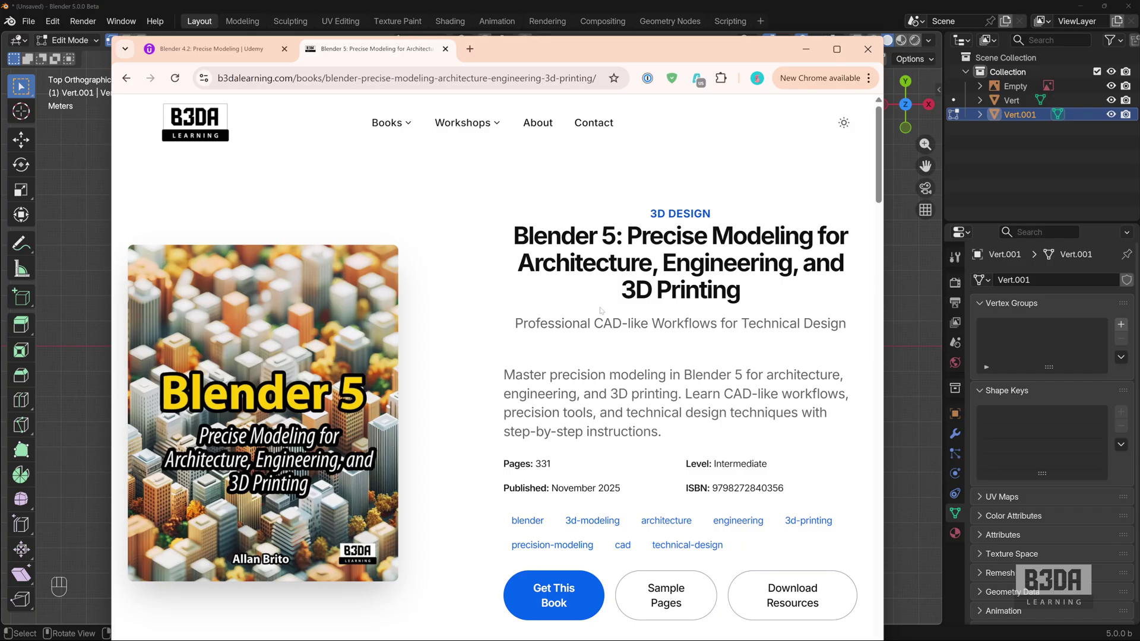
# - Scroll through the book page's table of contents, Chapters 1 to 8
pyautogui.scroll(-5, 457, 383)
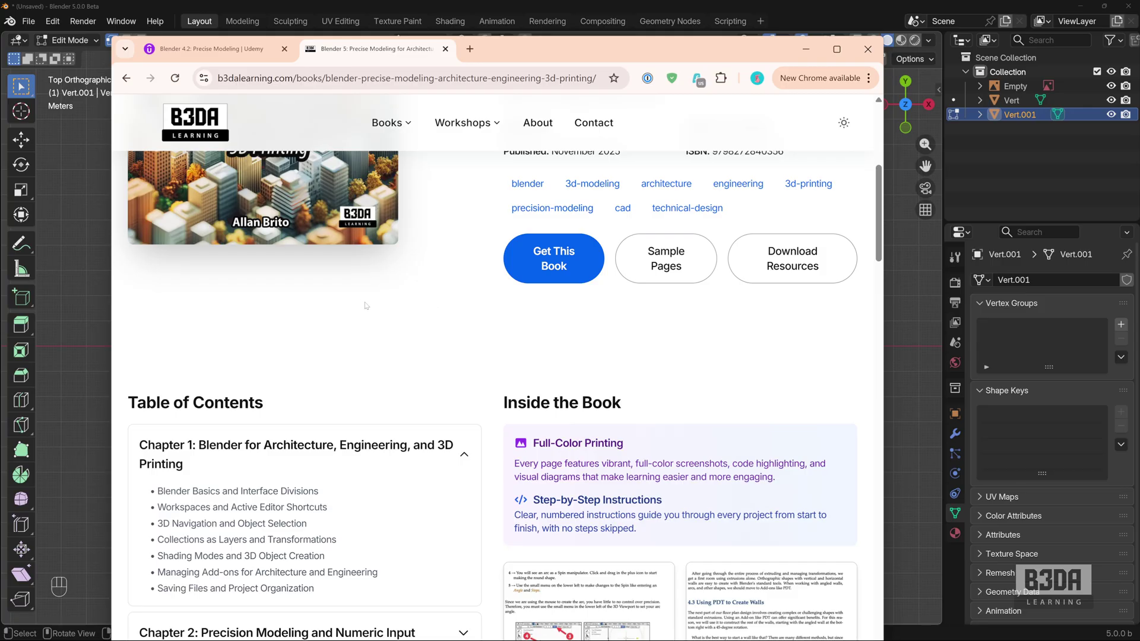
pyautogui.scroll(-3, 367, 306)
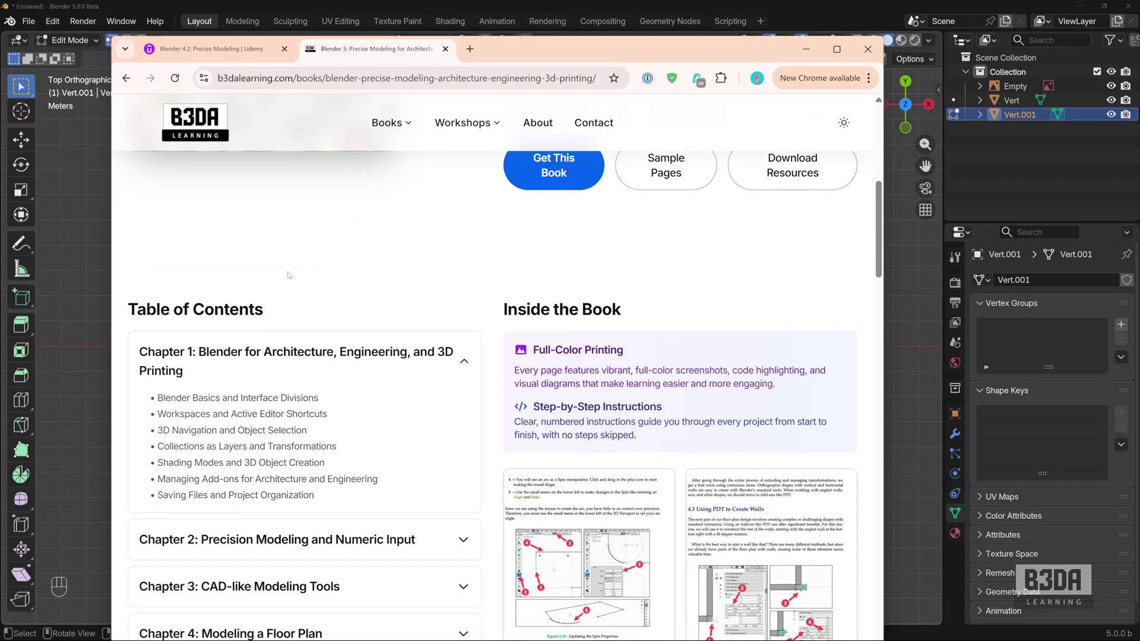
pyautogui.scroll(-2, 493, 412)
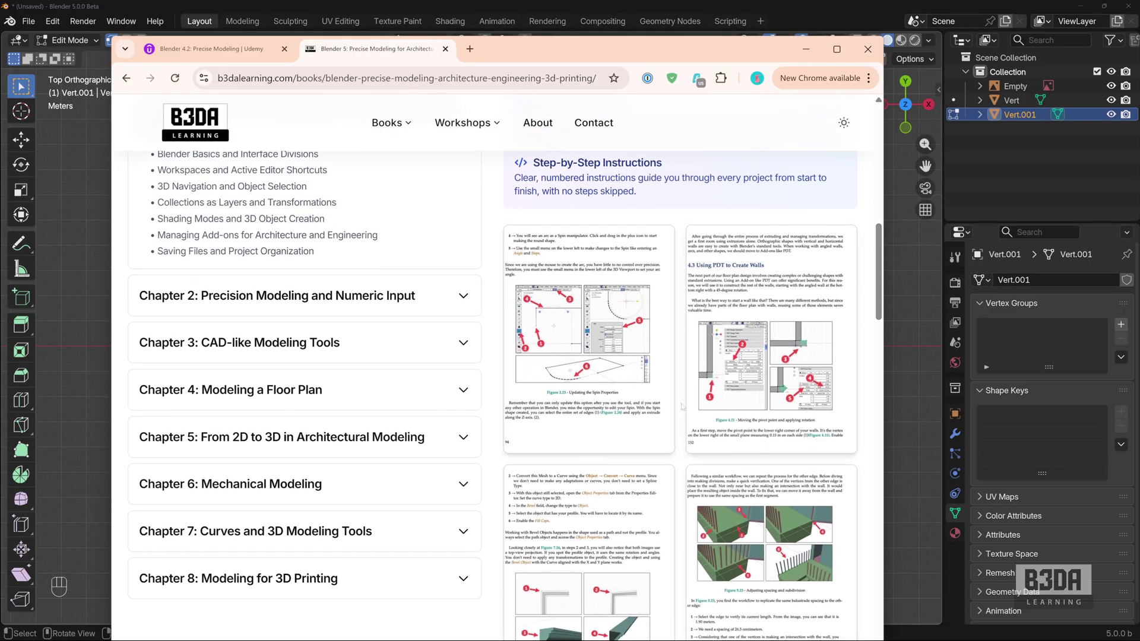
pyautogui.scroll(1, 683, 415)
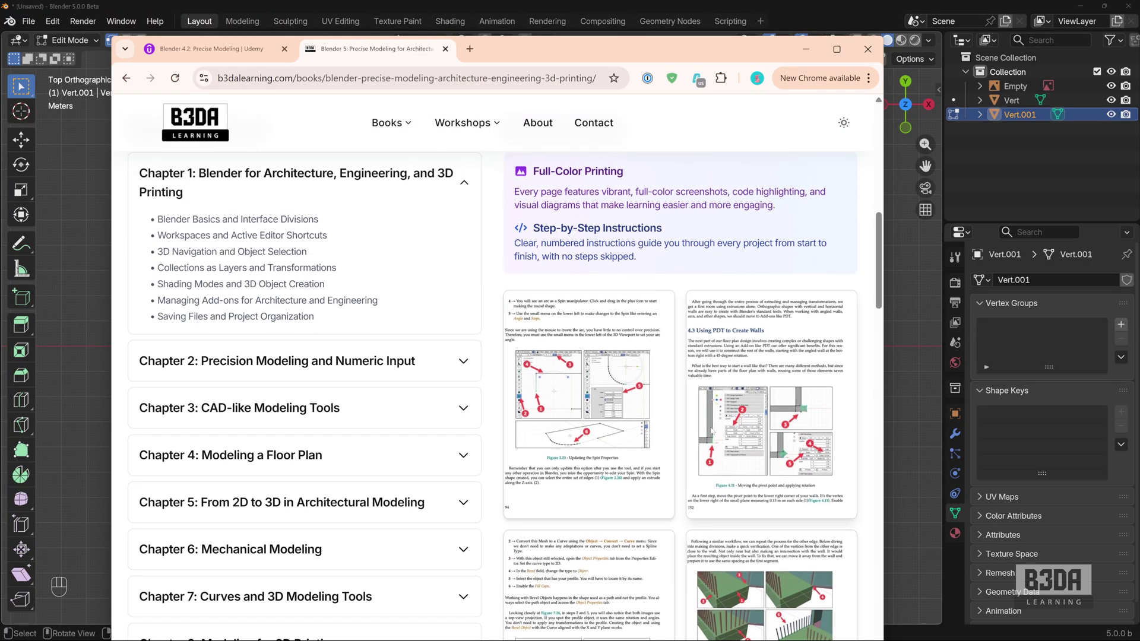
# - Bring up the Udemy course page for Blender 4.2: Precise Modeling in Chrome
pyautogui.click(224, 56)
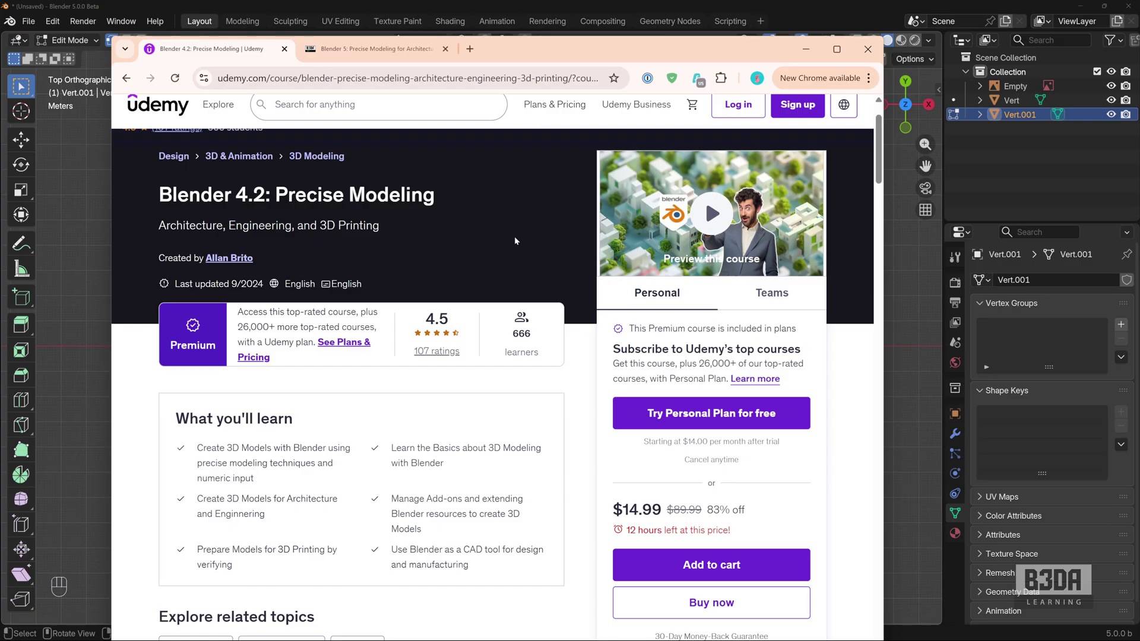